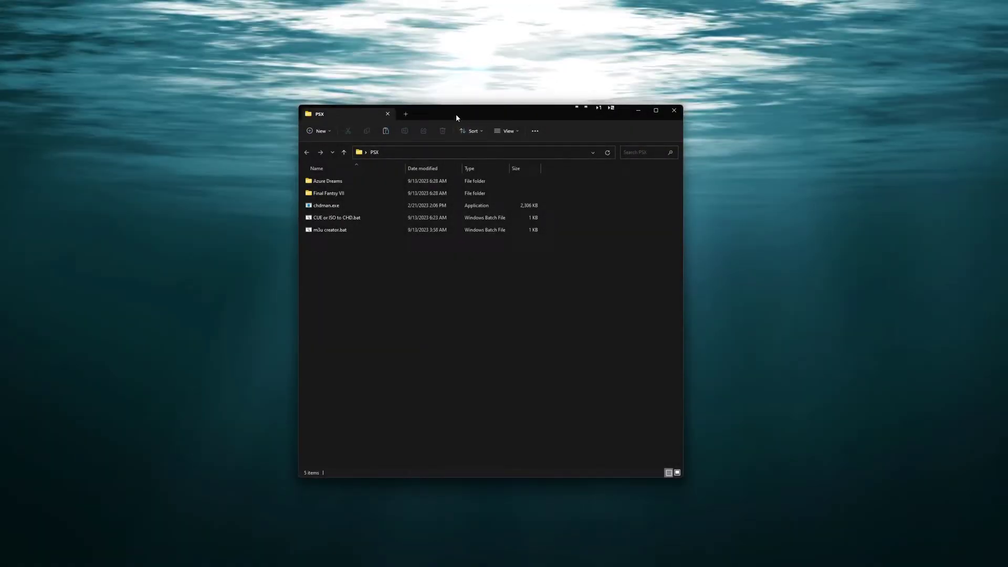
pyautogui.moveTo(456, 114)
pyautogui.mouseDown()
pyautogui.moveTo(471, 137)
pyautogui.moveTo(465, 146)
pyautogui.moveTo(463, 118)
pyautogui.mouseUp()
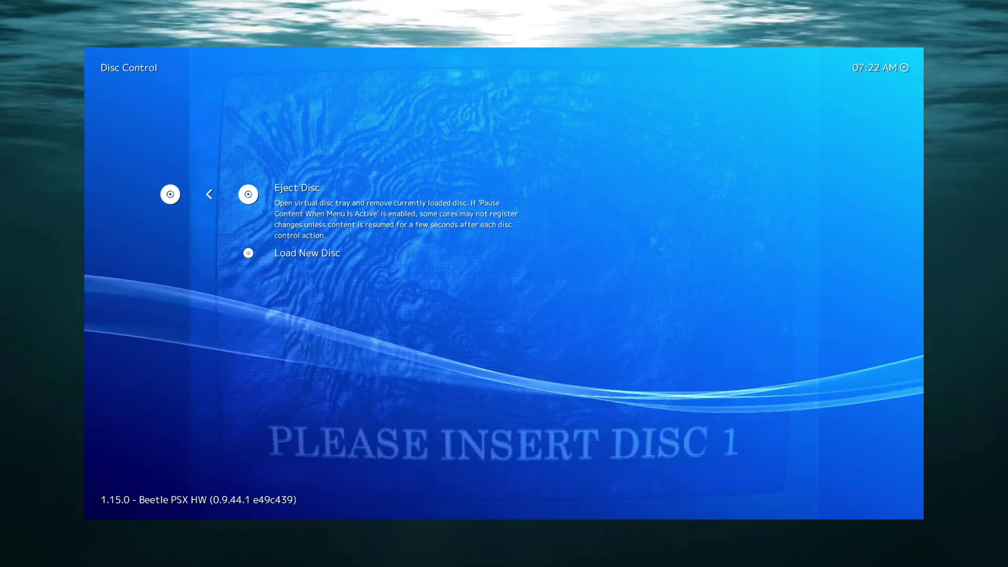
# Step: Eject the virtual disc in Disc Control and switch the current disc index from the second disc to the previous one
pyautogui.press('Return')
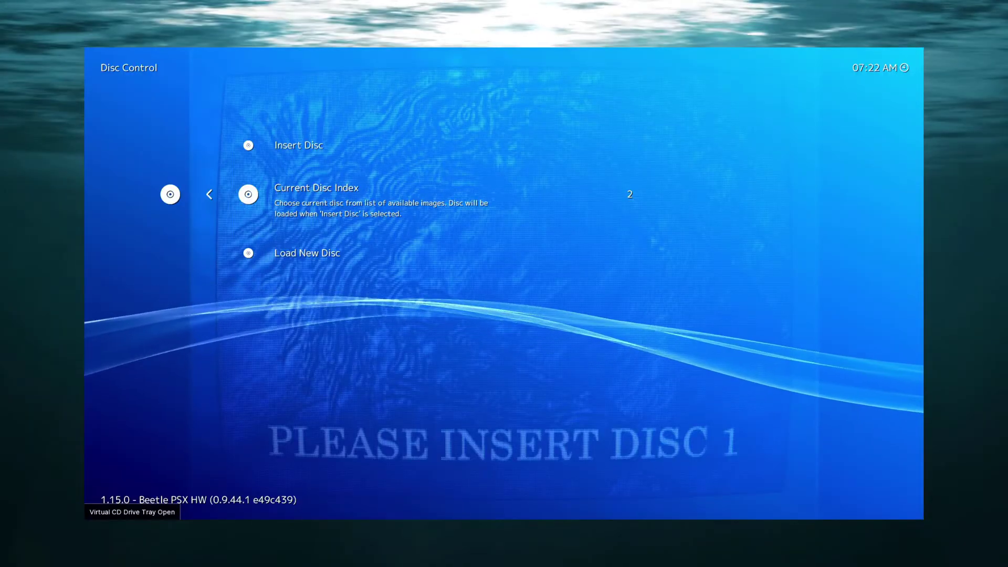
pyautogui.press('Left')
pyautogui.press('Right')
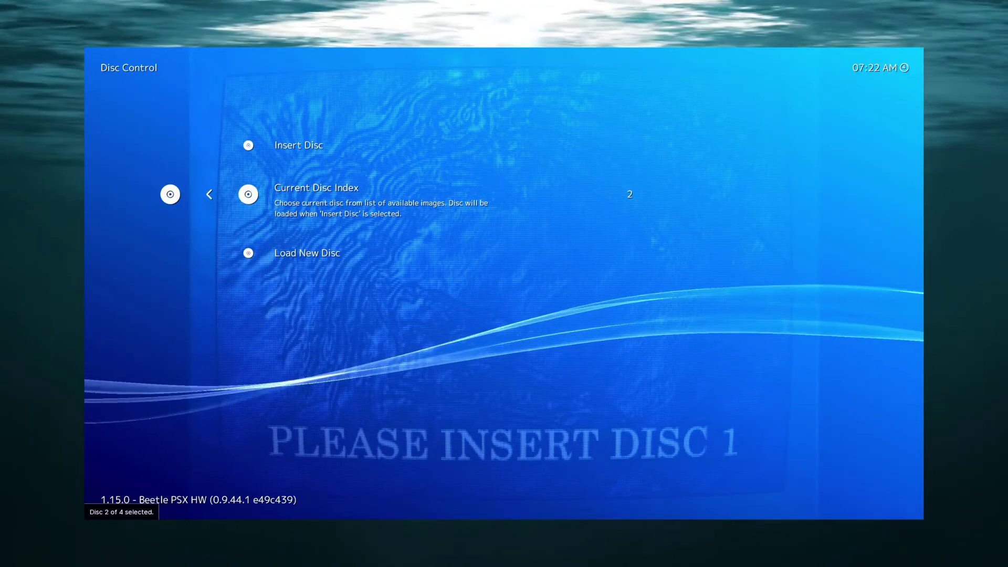
pyautogui.press('Left')
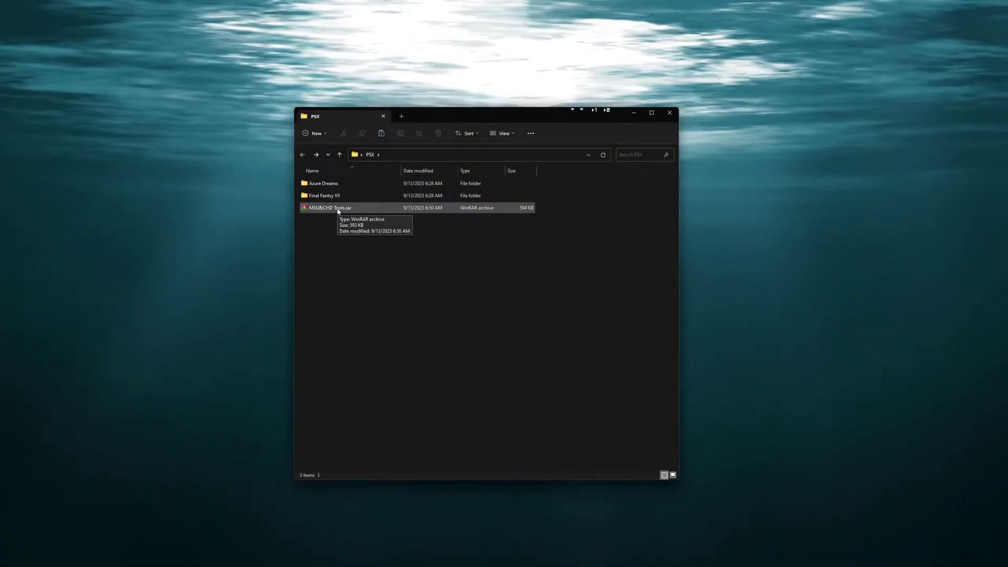
# Step: Extract M3U&CHD Tools.rar directly into the PSX folder with WinRAR and delete the archive
pyautogui.rightClick(338, 211)
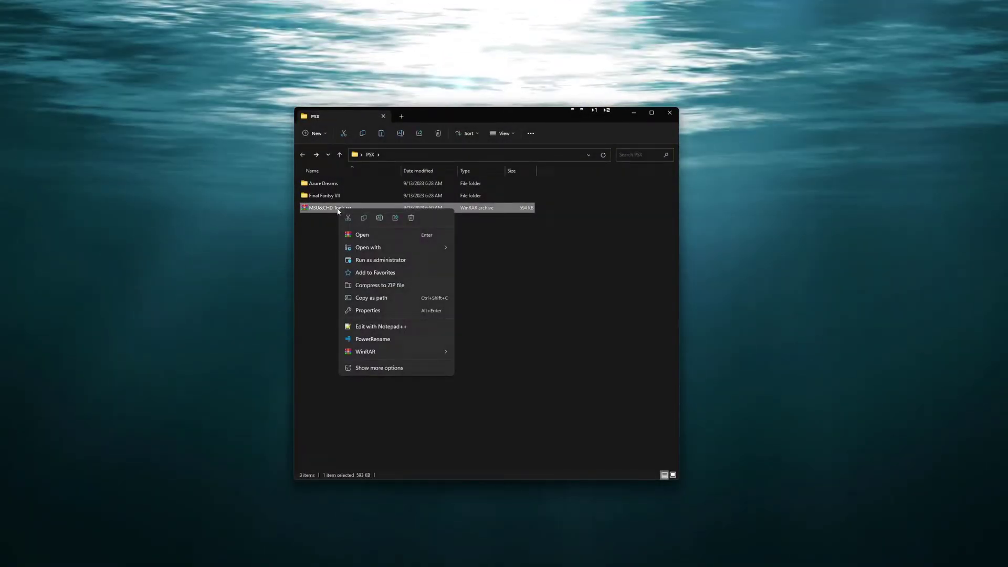
pyautogui.moveTo(393, 356)
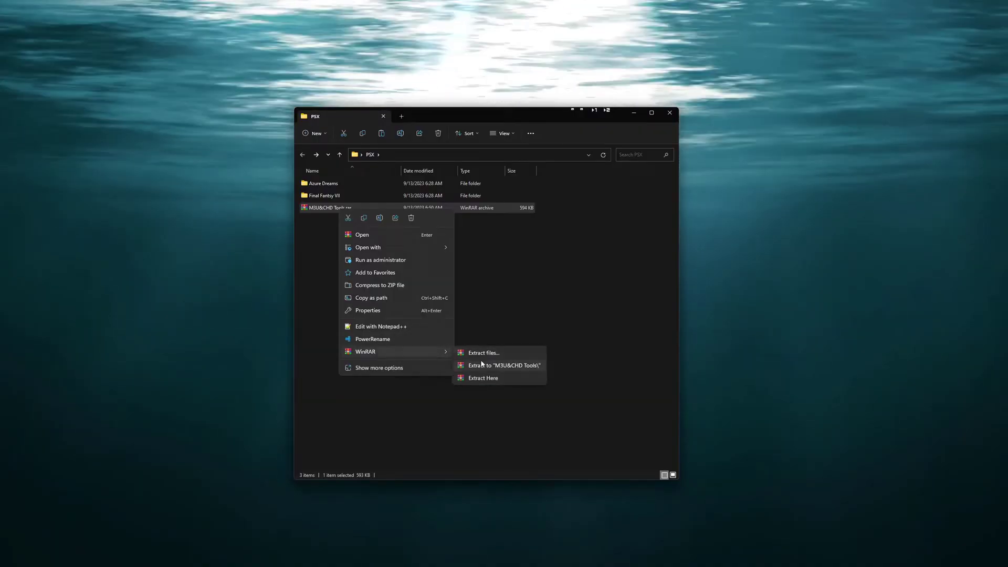
pyautogui.click(491, 379)
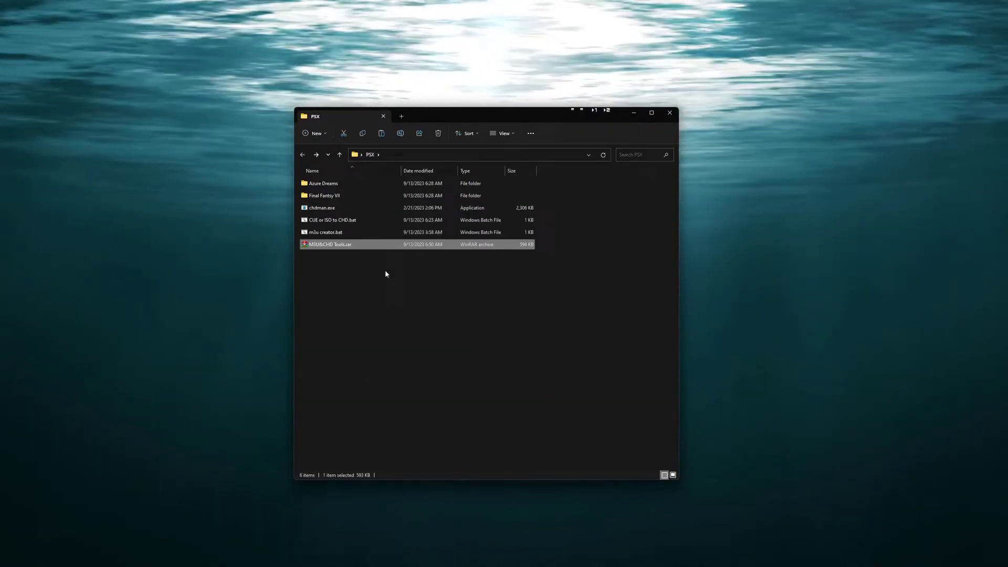
pyautogui.rightClick(381, 245)
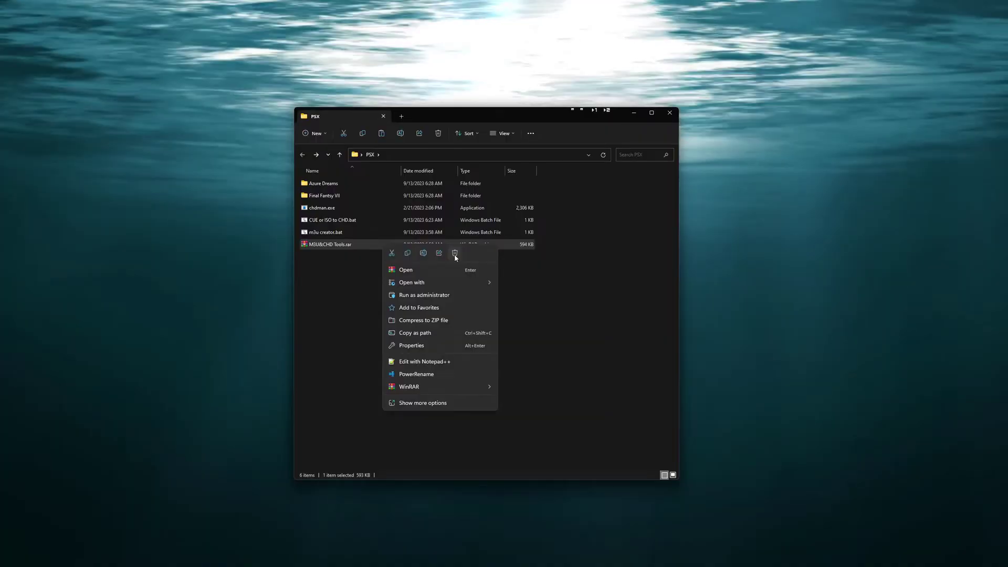
pyautogui.click(455, 253)
pyautogui.click(533, 319)
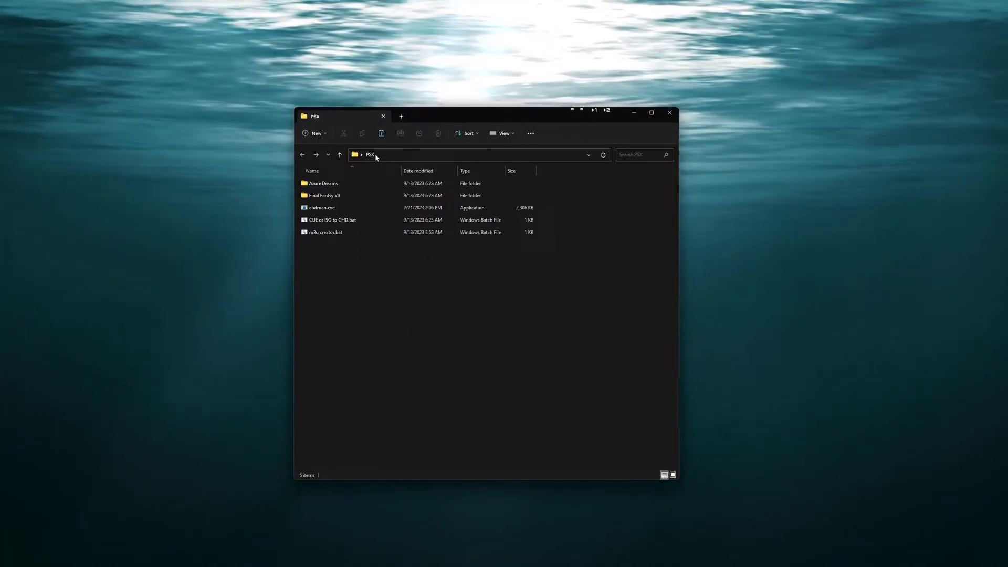
# Step: Inspect the disc image files inside the Azure Dreams and Final Fantsy VII folders and return to the PSX folder
pyautogui.click(313, 196)
pyautogui.moveTo(355, 197)
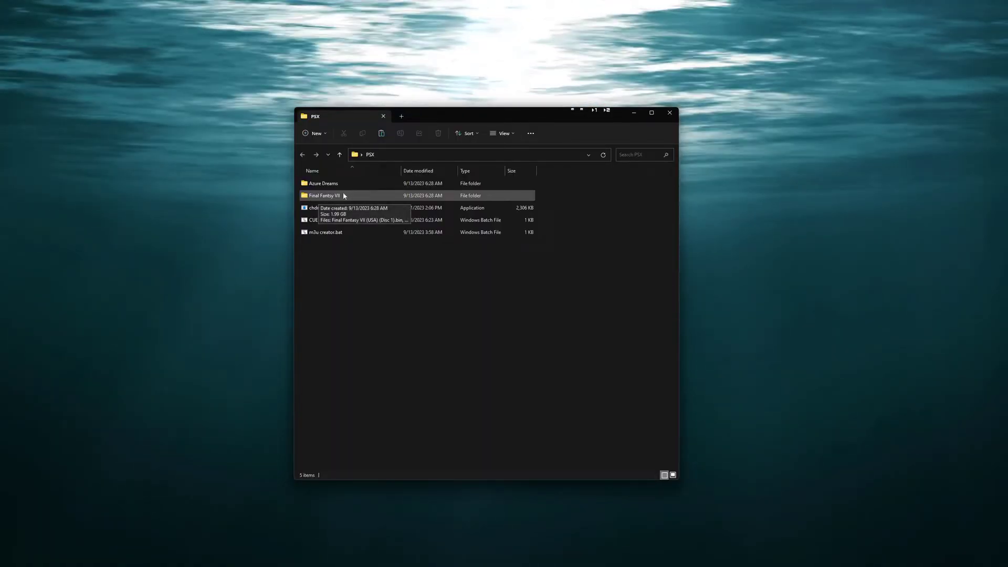
pyautogui.click(337, 185)
pyautogui.doubleClick(338, 185)
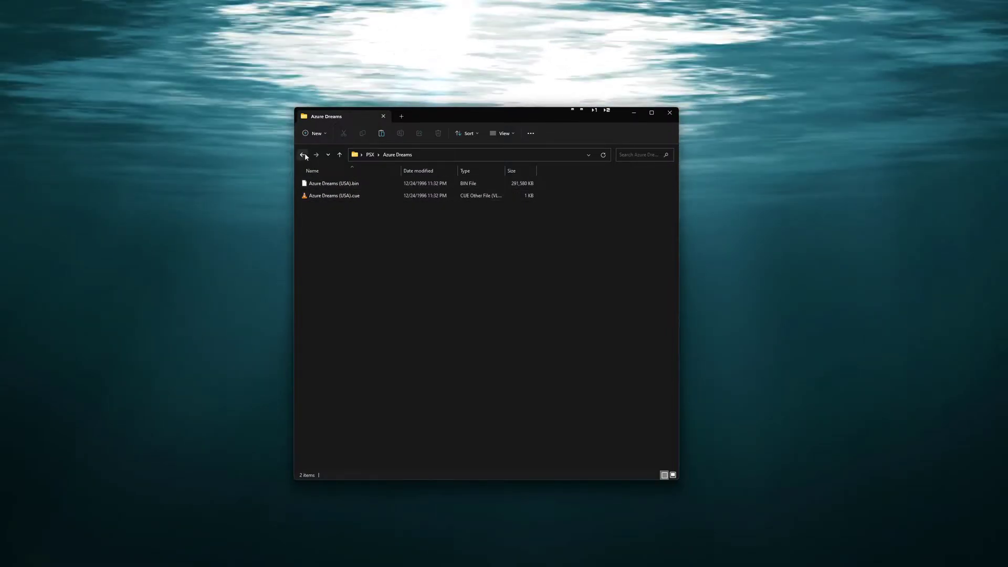
pyautogui.hotkey('alt', 'Left')
pyautogui.doubleClick(338, 195)
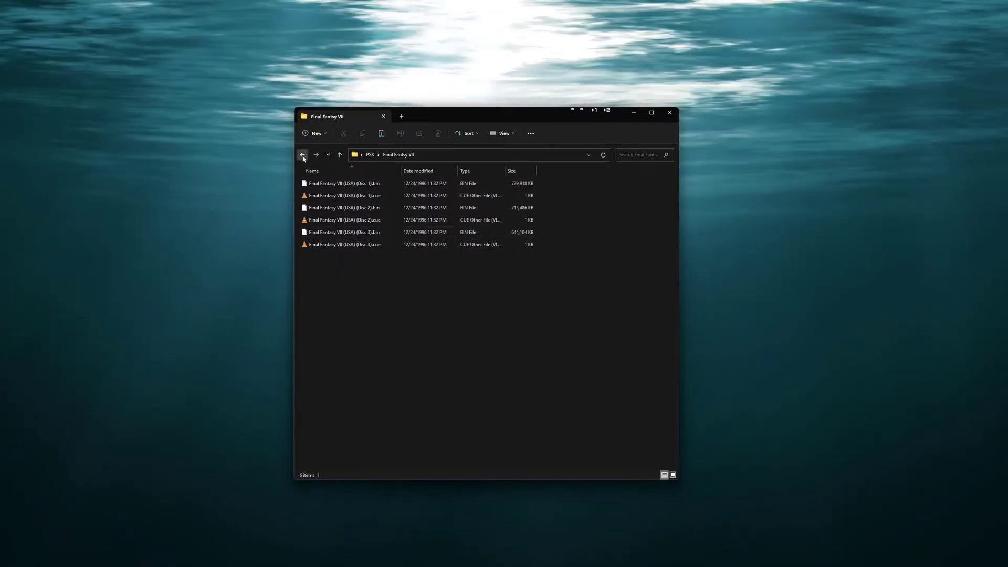
pyautogui.click(302, 156)
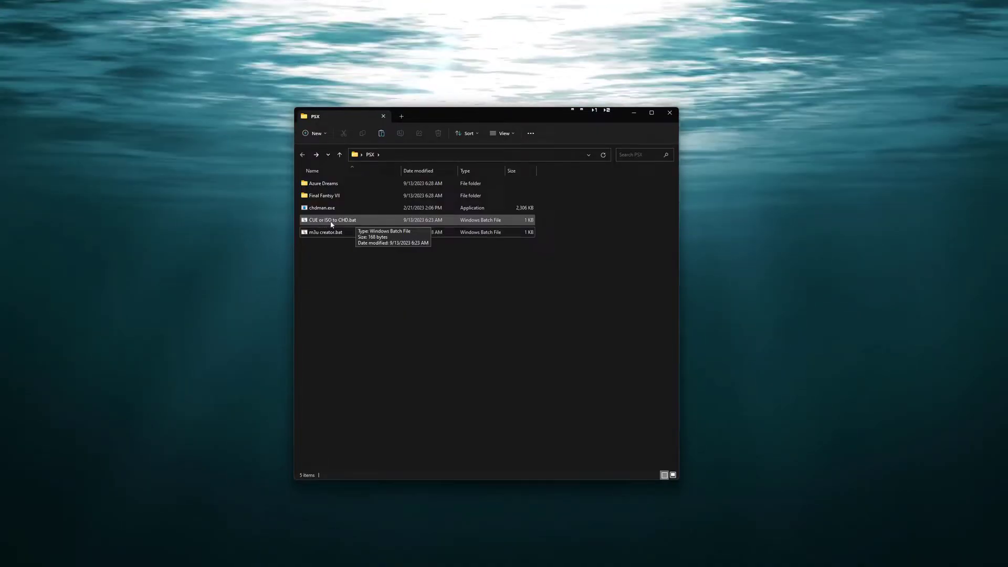
# Step: Run CUE or ISO to CHD.bat to convert the disc images and move the PSX folder window clear of the console
pyautogui.doubleClick(331, 225)
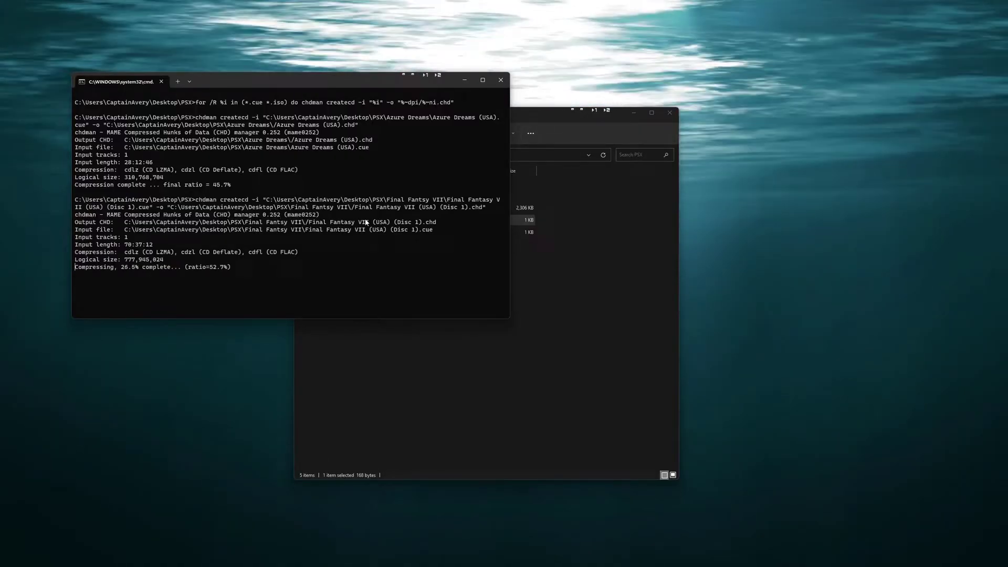
pyautogui.moveTo(528, 115); pyautogui.dragTo(771, 119)
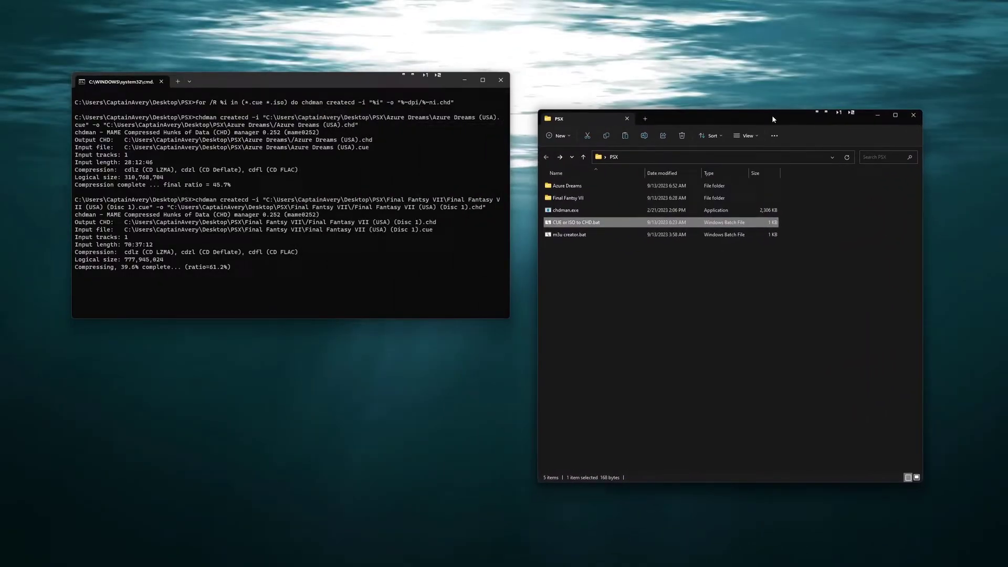
# Step: Open CUE or ISO to CHD.bat in Notepad++ and reposition its window to read the script beside the other windows
pyautogui.rightClick(605, 223)
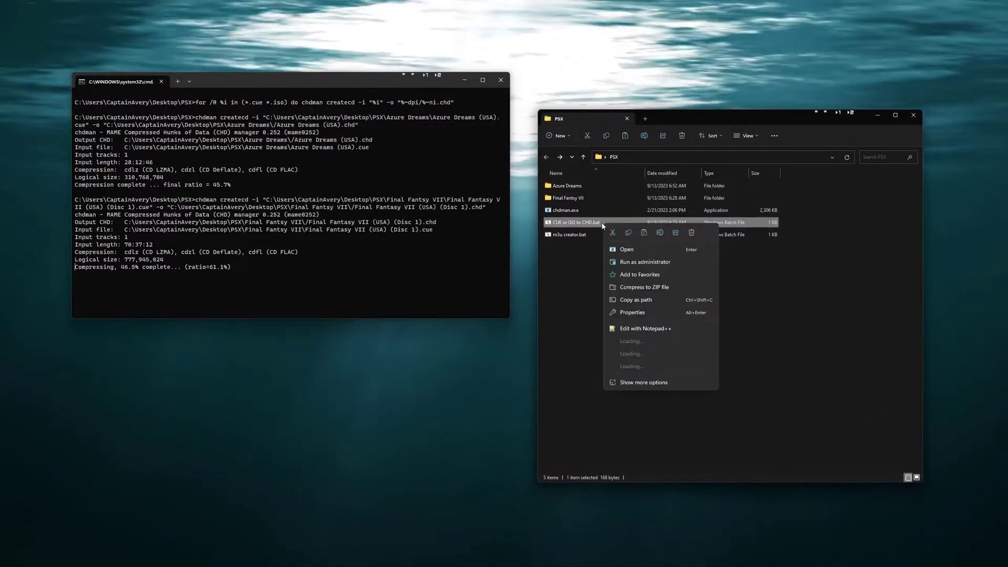
pyautogui.click(653, 329)
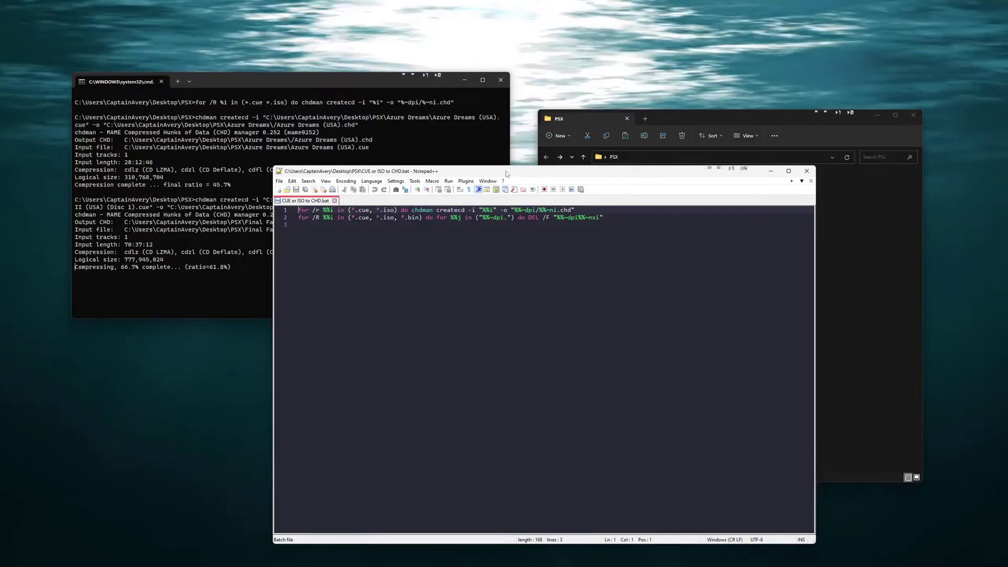
pyautogui.moveTo(506, 171); pyautogui.dragTo(645, 185)
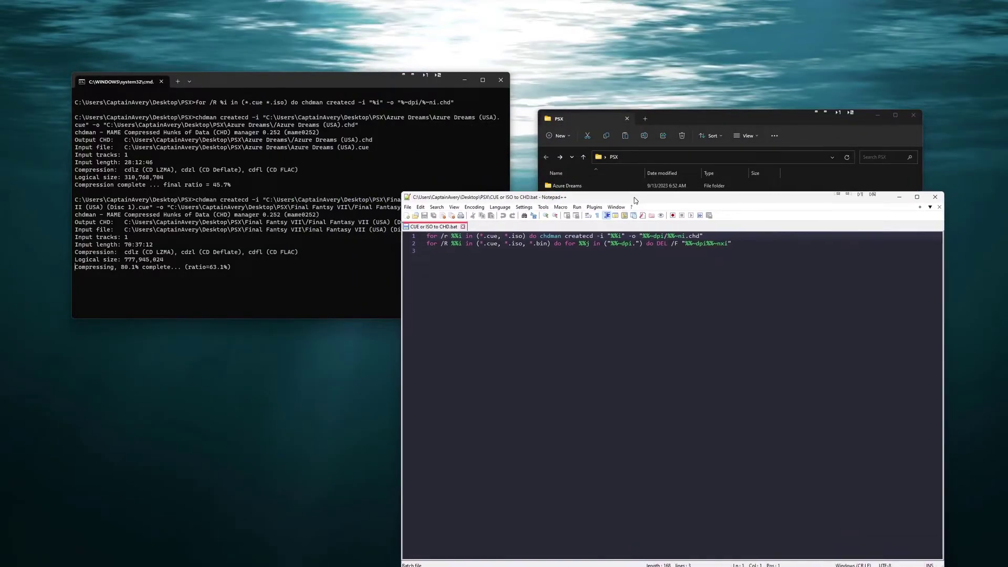
pyautogui.moveTo(635, 200); pyautogui.dragTo(620, 207)
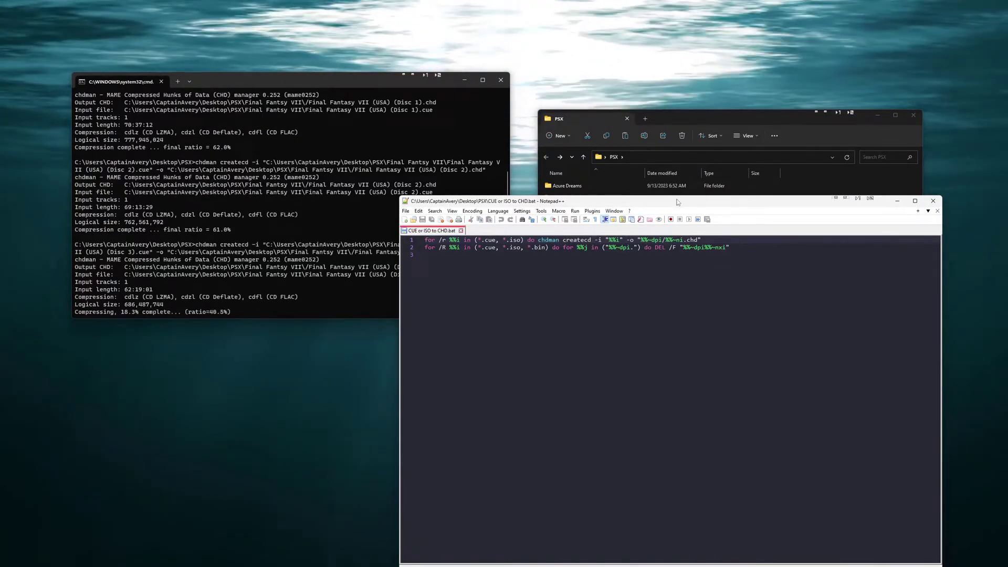
pyautogui.moveTo(677, 202); pyautogui.dragTo(618, 179)
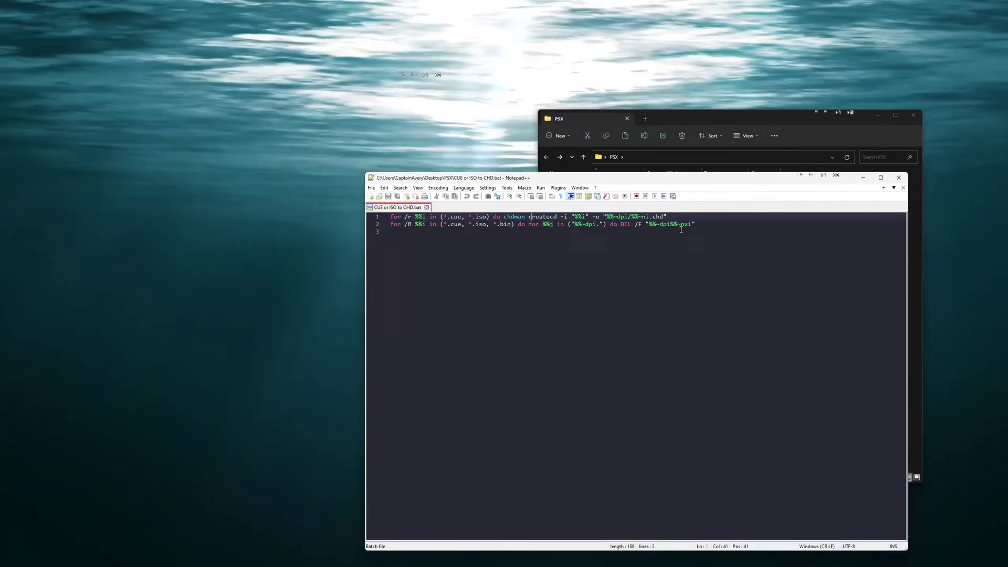
pyautogui.moveTo(645, 179); pyautogui.dragTo(331, 138)
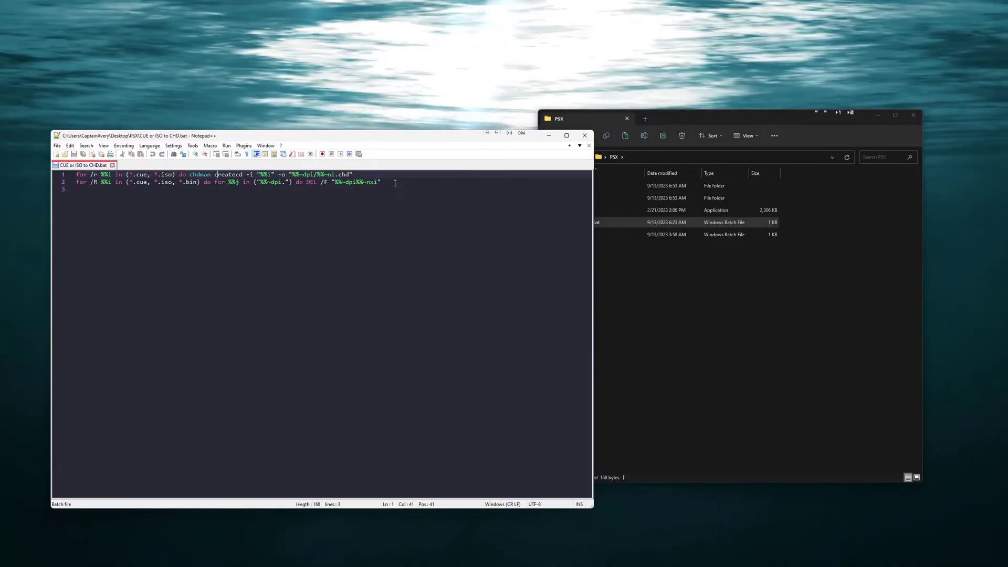
# Step: Highlight the script's second line, the DEL command for the cue, iso and bin files, and close Notepad++
pyautogui.moveTo(393, 184); pyautogui.dragTo(121, 176)
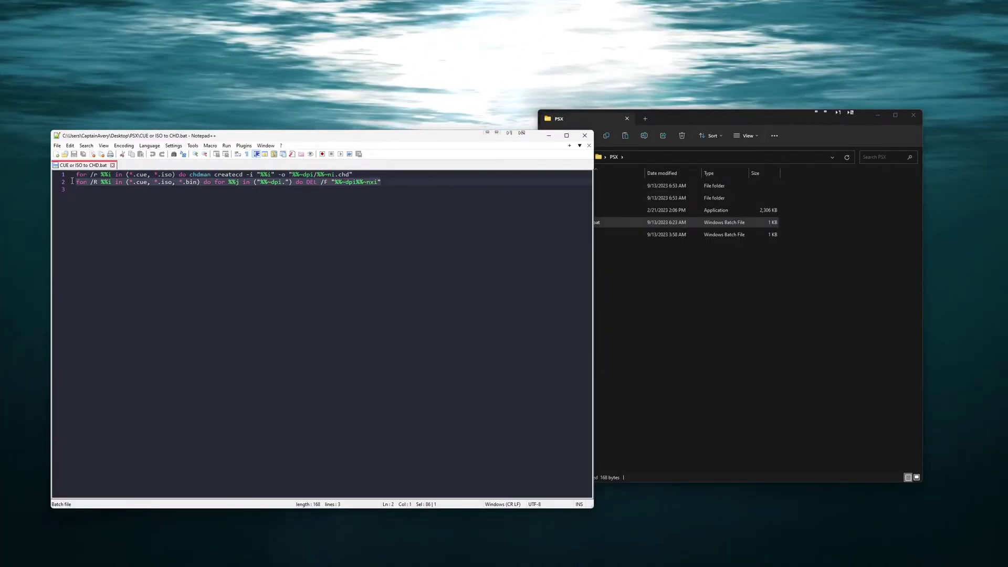
pyautogui.click(296, 231)
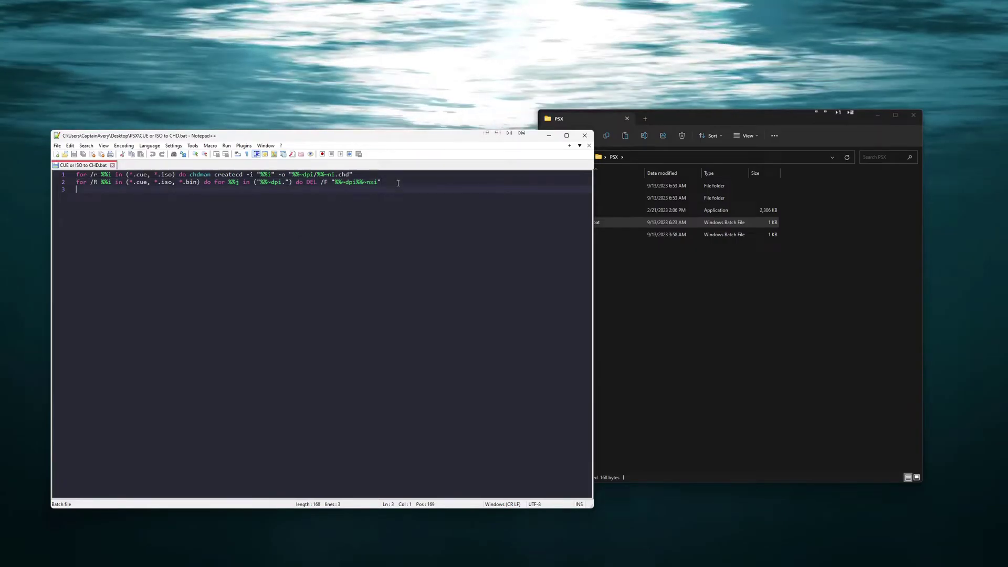
pyautogui.press('Up')
pyautogui.press('End')
pyautogui.hotkey('shift', 'Home')
pyautogui.click(584, 136)
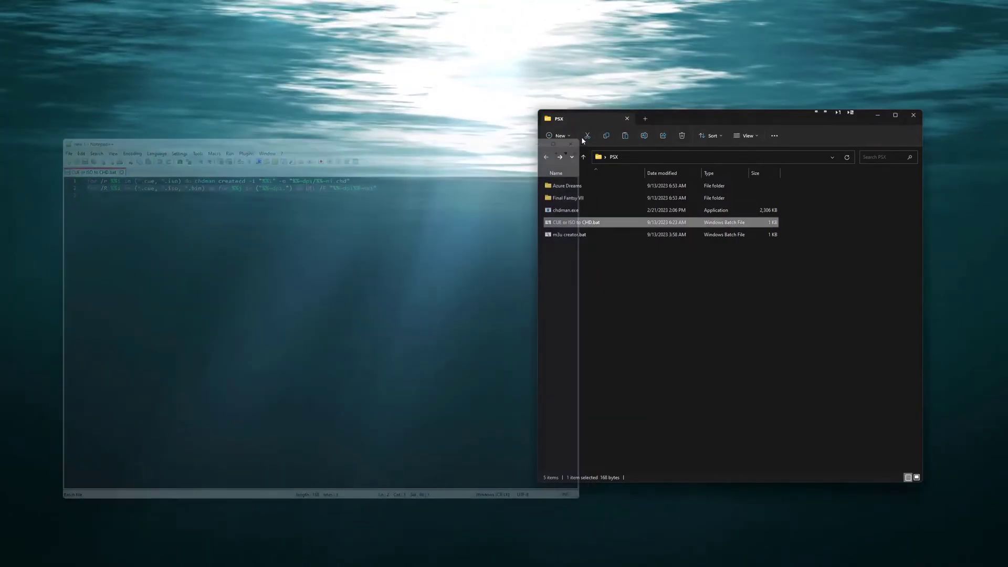
# Step: Check the CHD files inside the Azure Dreams and Final Fantsy VII folders and return to the PSX folder
pyautogui.click(576, 190)
pyautogui.doubleClick(576, 191)
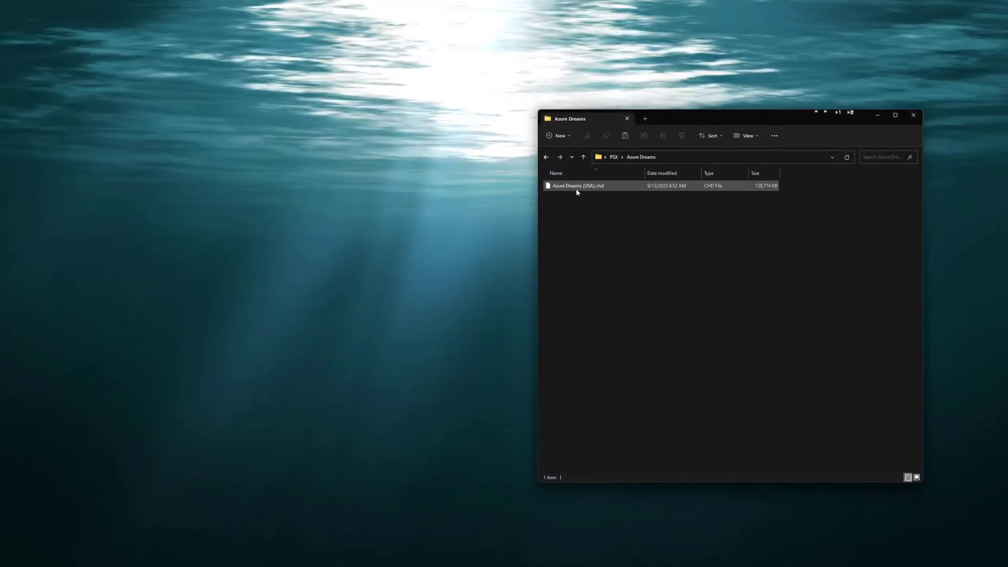
pyautogui.click(549, 158)
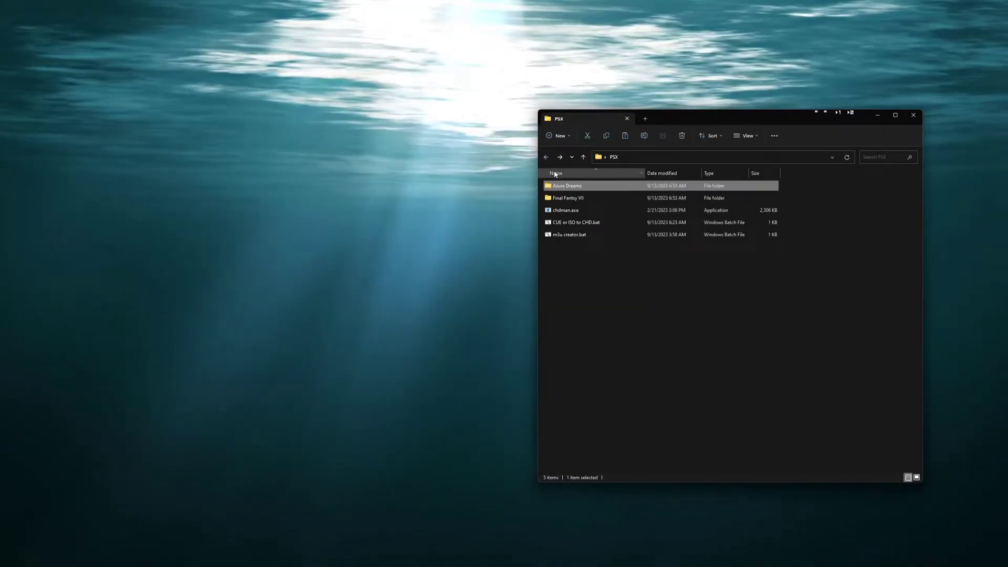
pyautogui.doubleClick(578, 198)
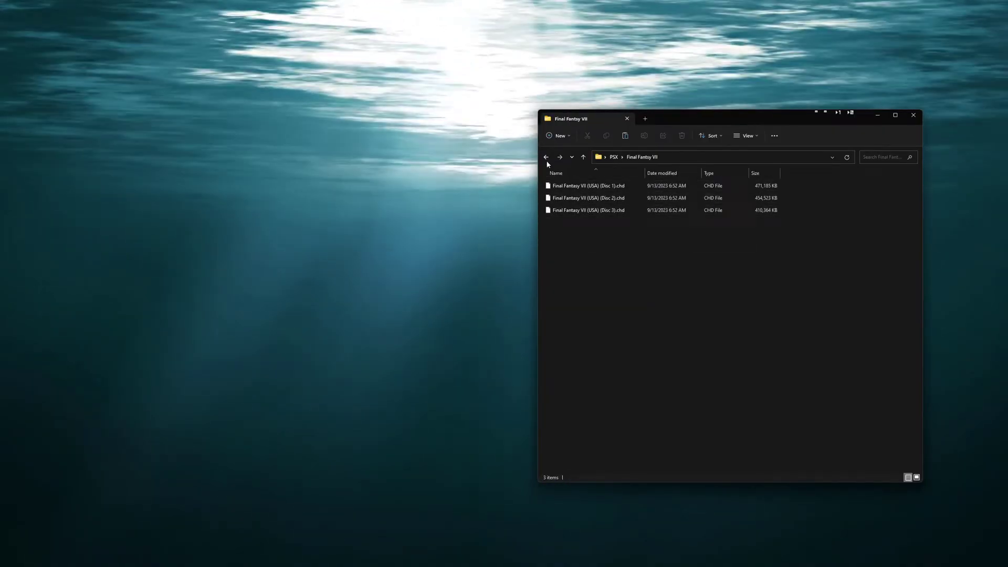
pyautogui.click(546, 157)
# Step: Move the PSX folder window back to the middle of the desktop, run m3u creator.bat and close its console
pyautogui.moveTo(678, 119); pyautogui.dragTo(437, 112)
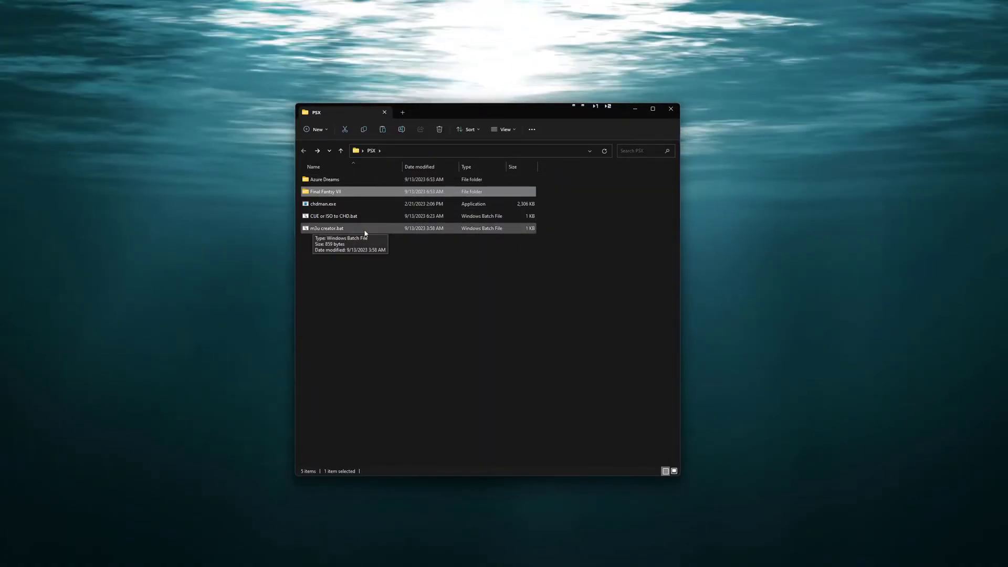
pyautogui.doubleClick(366, 230)
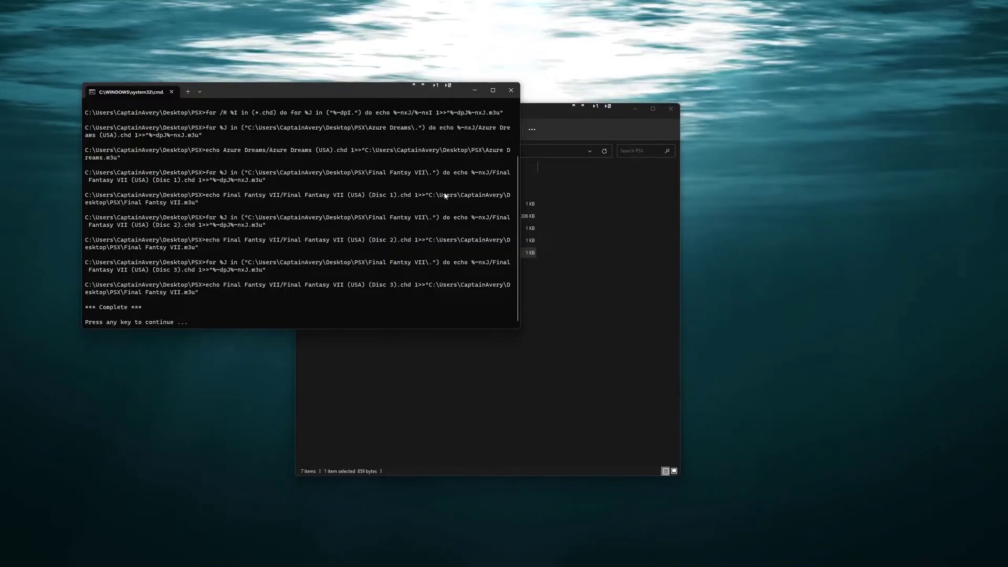
pyautogui.click(510, 92)
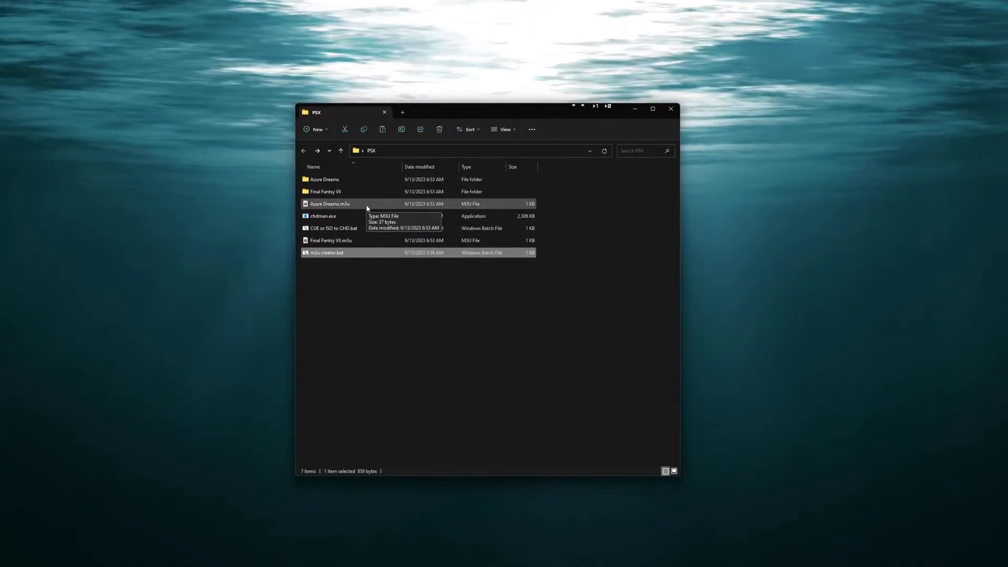
# Step: Open Final Fantsy VII.m3u in Notepad++, highlight the CHD file name in its first entry, and close the editor
pyautogui.rightClick(341, 241)
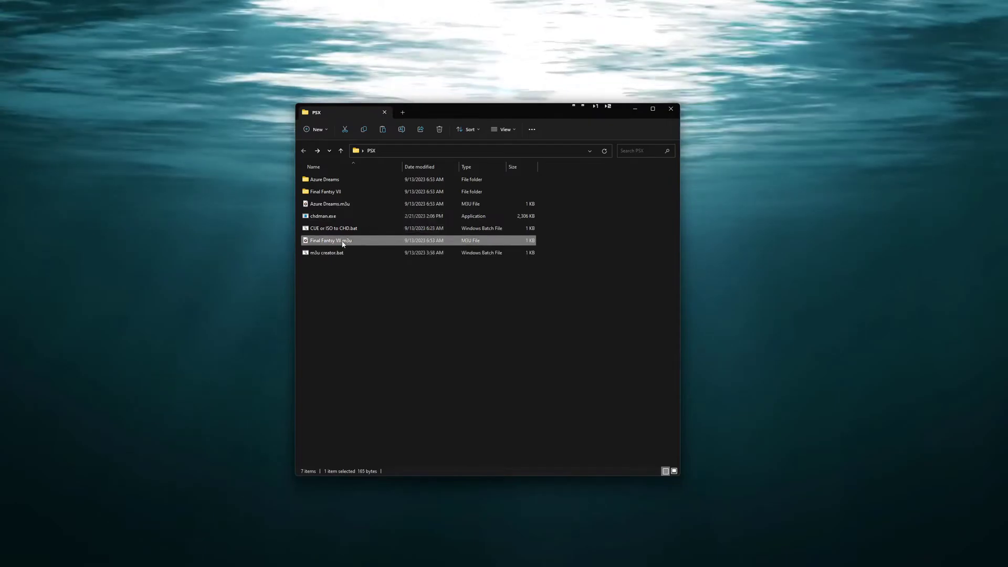
pyautogui.click(398, 358)
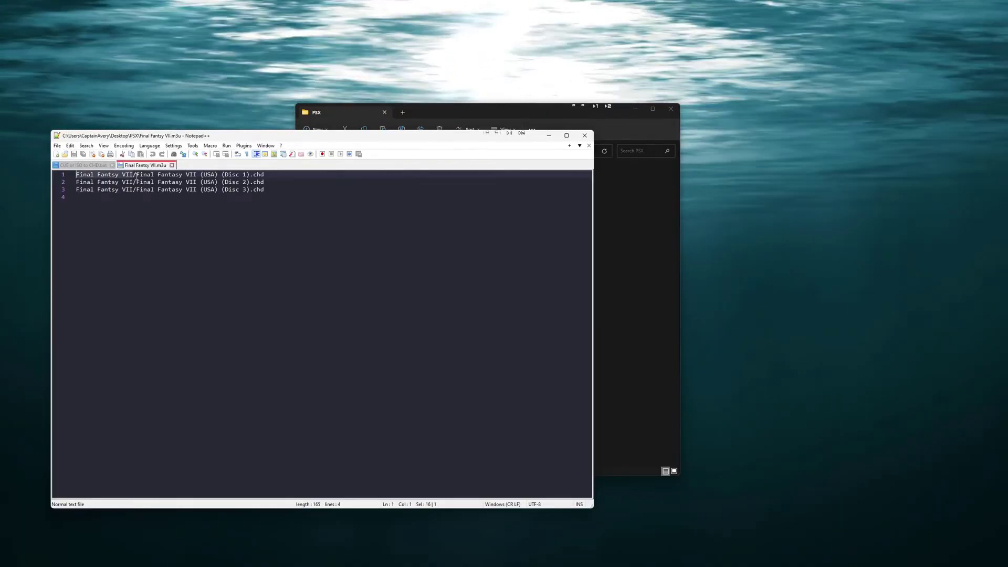
pyautogui.moveTo(136, 177); pyautogui.dragTo(276, 177)
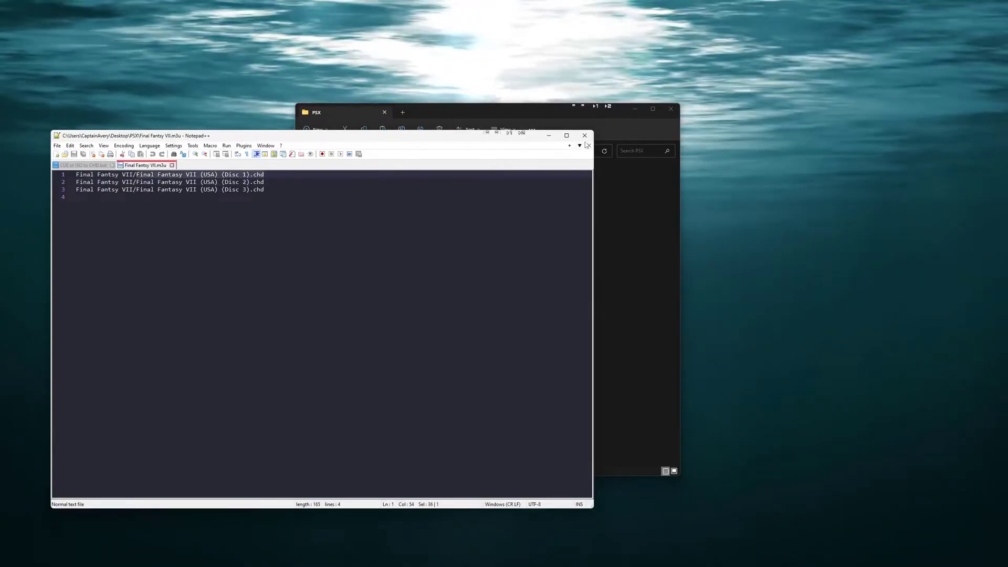
pyautogui.click(585, 134)
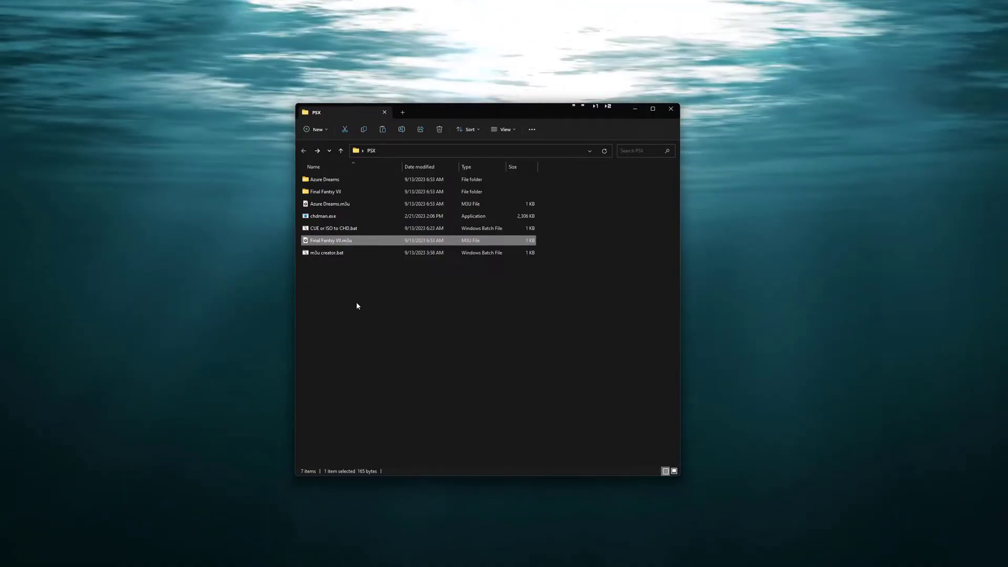
# Step: Open m3u creator.bat in Notepad++, centre the editor, and highlight lines 11 to 14, which delete the existing .m3u files
pyautogui.rightClick(338, 252)
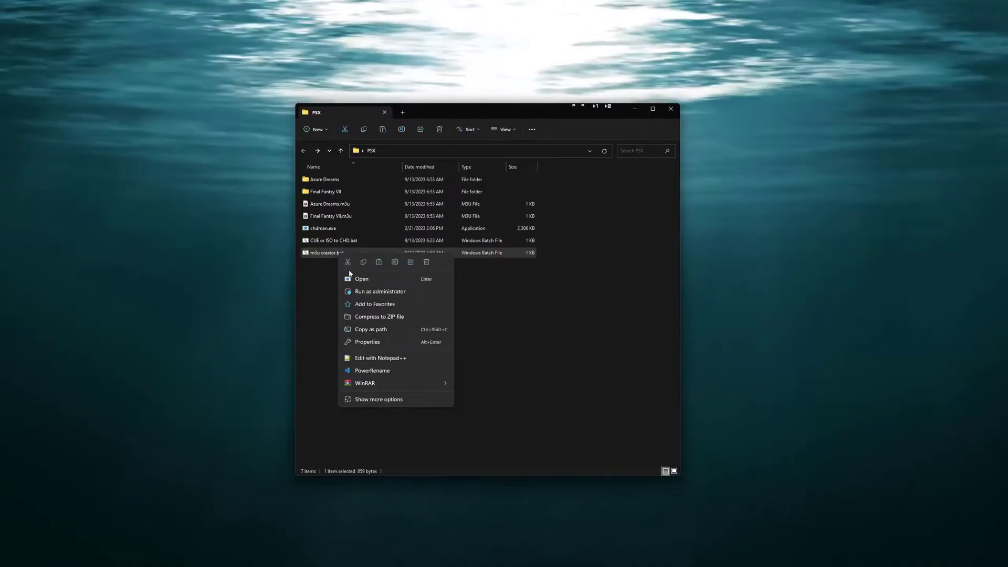
pyautogui.click(371, 360)
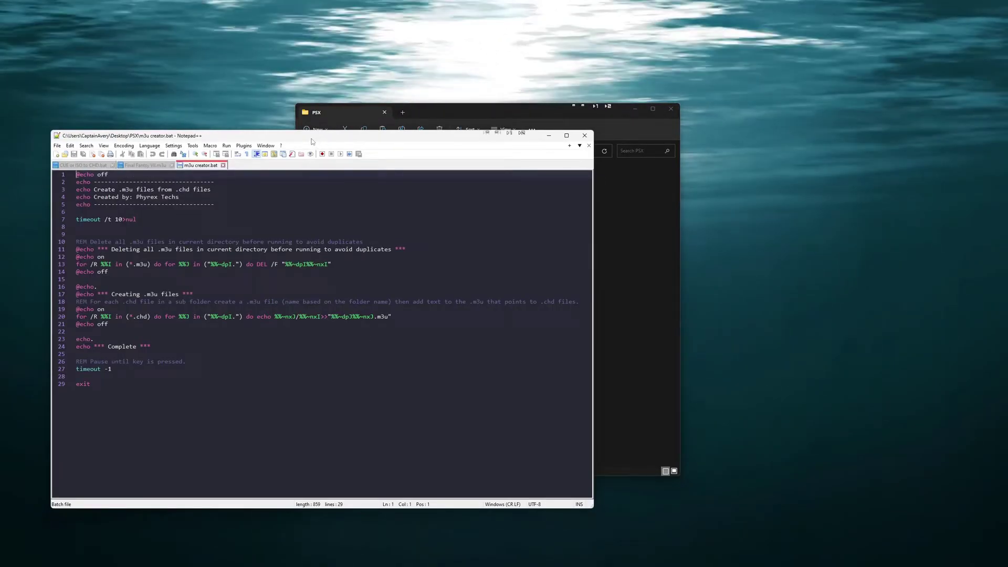
pyautogui.moveTo(314, 136); pyautogui.dragTo(489, 104)
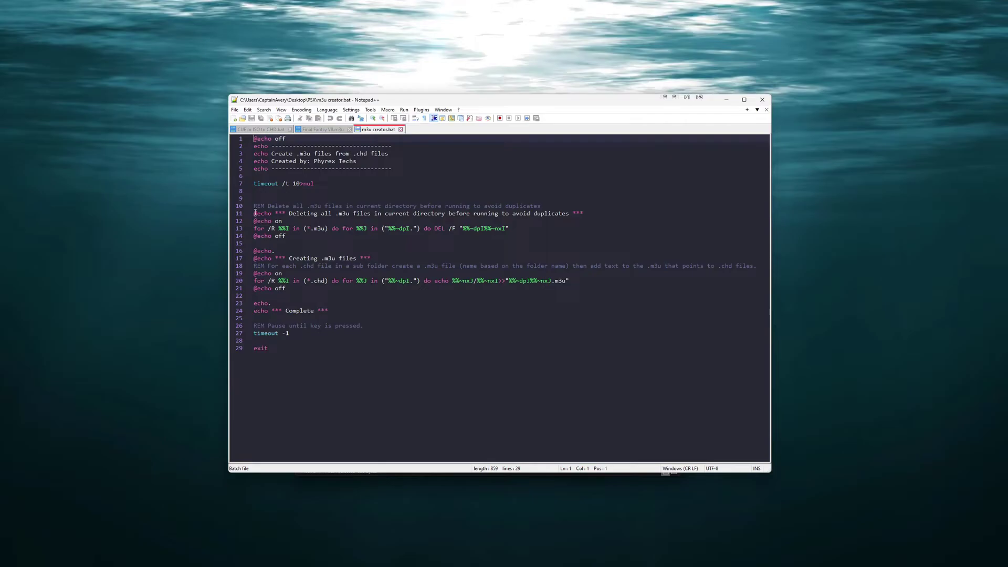
pyautogui.moveTo(254, 213); pyautogui.dragTo(348, 240)
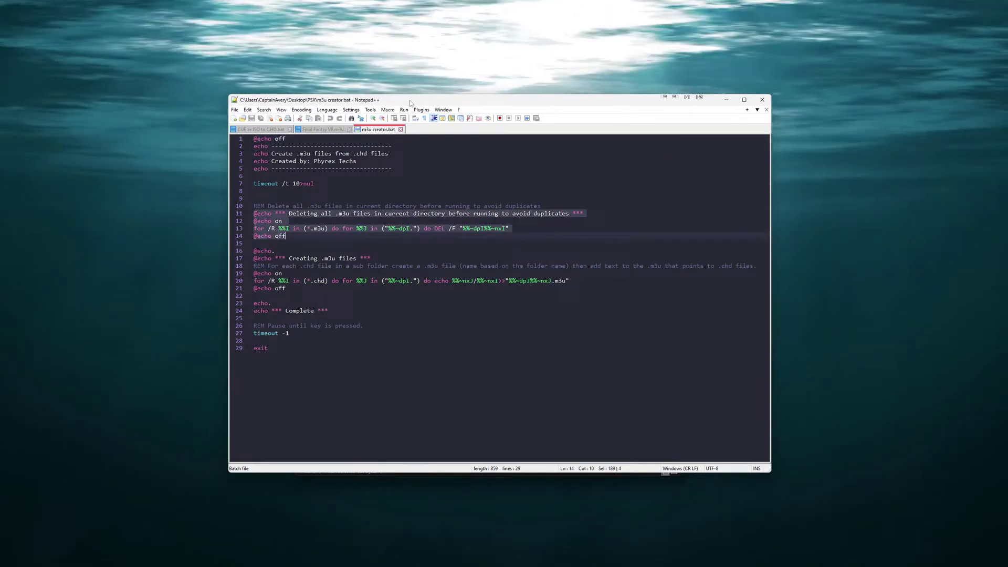
# Step: Set the script editor and the PSX folder window side by side, run m3u creator.bat and close its console
pyautogui.moveTo(411, 102); pyautogui.dragTo(654, 120)
pyautogui.moveTo(439, 108); pyautogui.dragTo(300, 112)
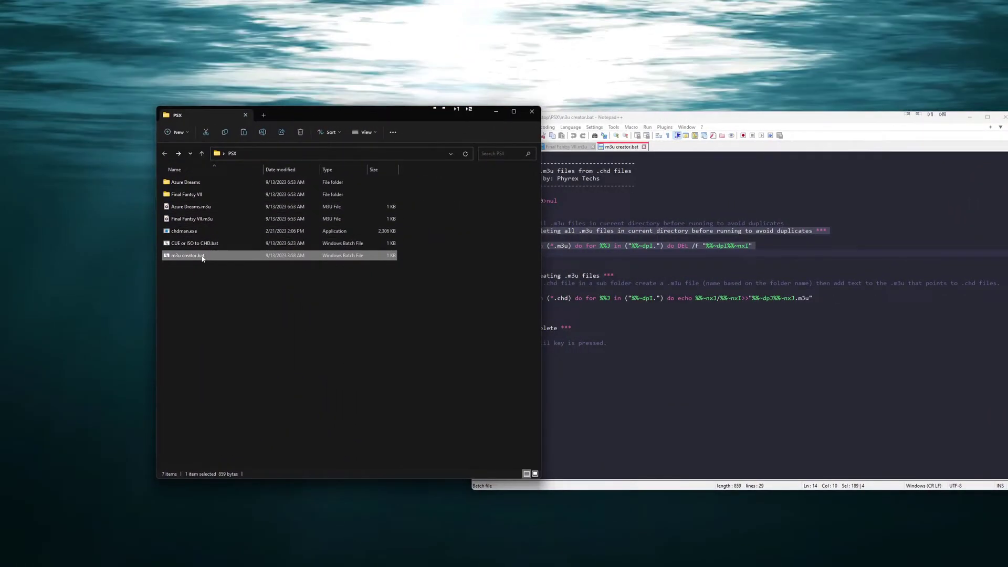
pyautogui.doubleClick(203, 256)
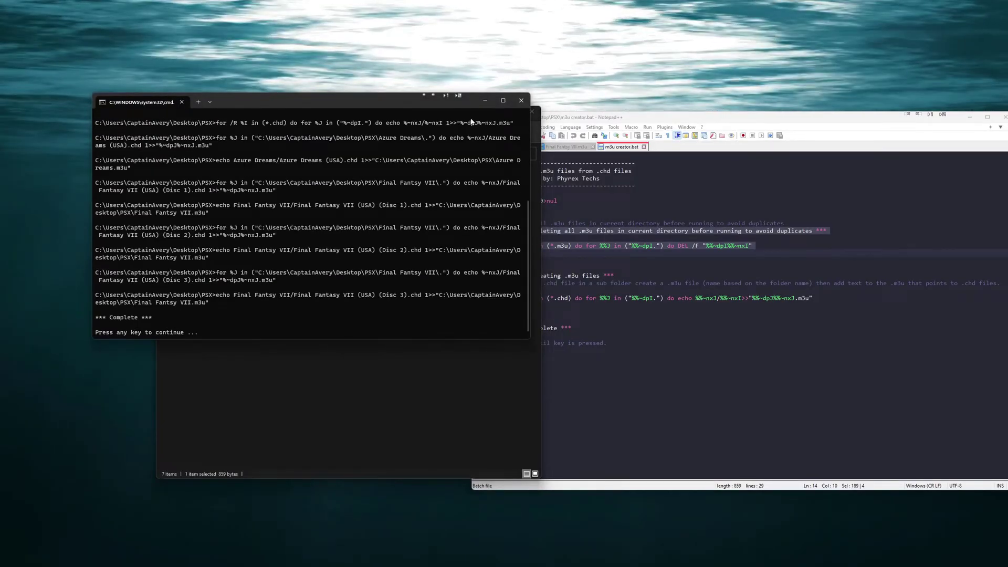
pyautogui.click(521, 102)
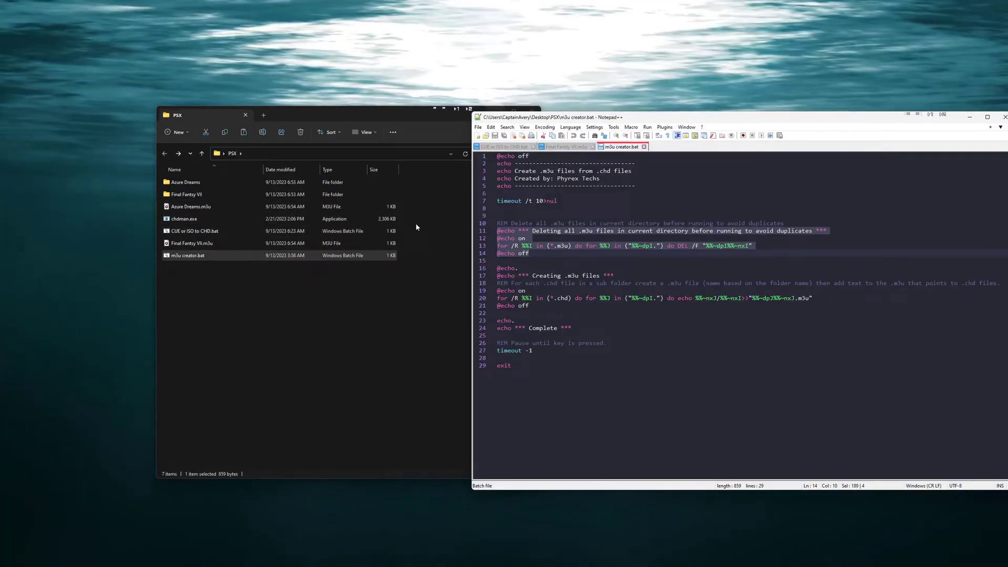
# Step: Move the PSX folder window clear of the editor, run m3u creator.bat again and close its console
pyautogui.moveTo(417, 123); pyautogui.dragTo(349, 131)
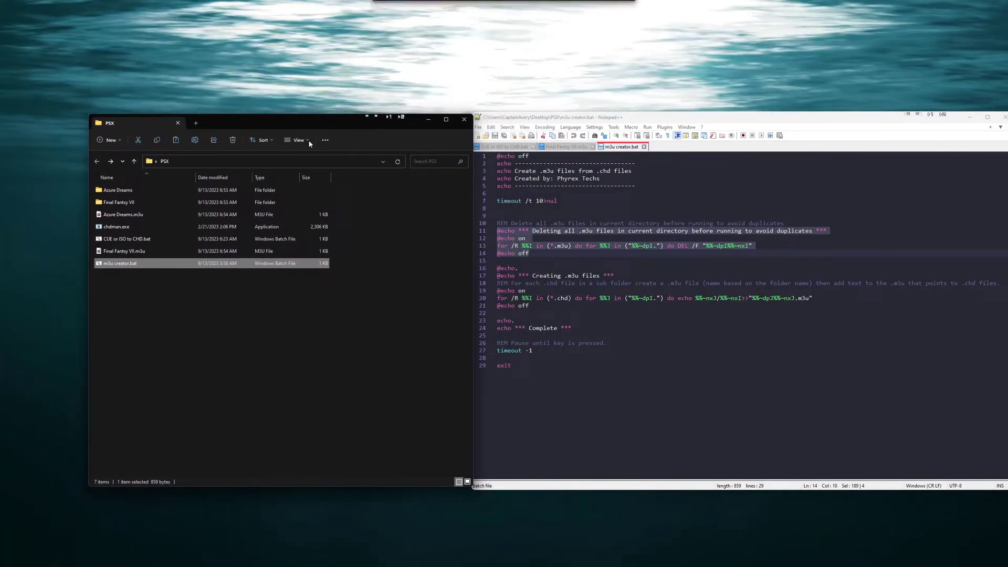
pyautogui.doubleClick(126, 263)
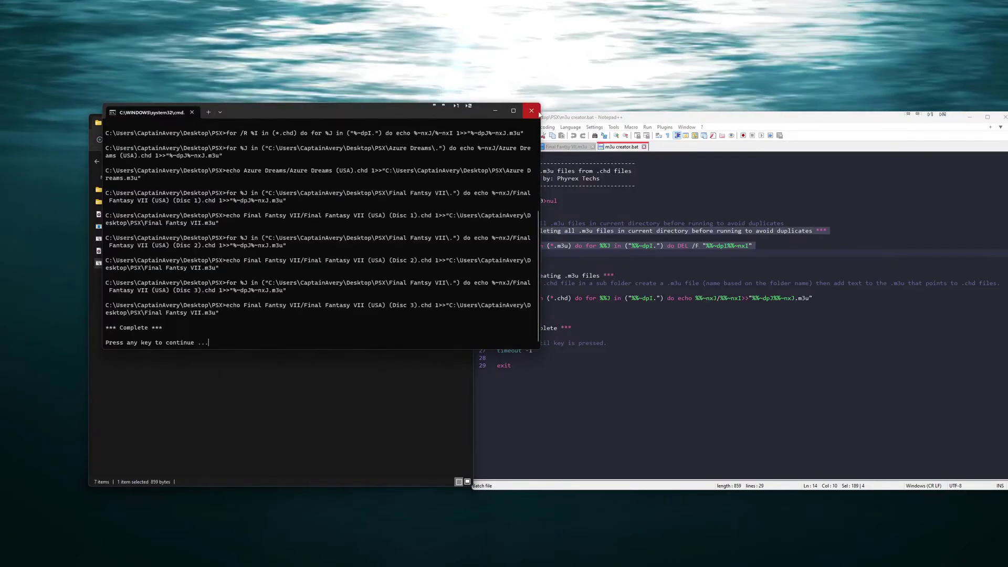
pyautogui.click(531, 111)
# Step: Open Final Fantsy VII.m3u in Notepad++ to check its disc entries, declining to reload the file
pyautogui.rightClick(150, 251)
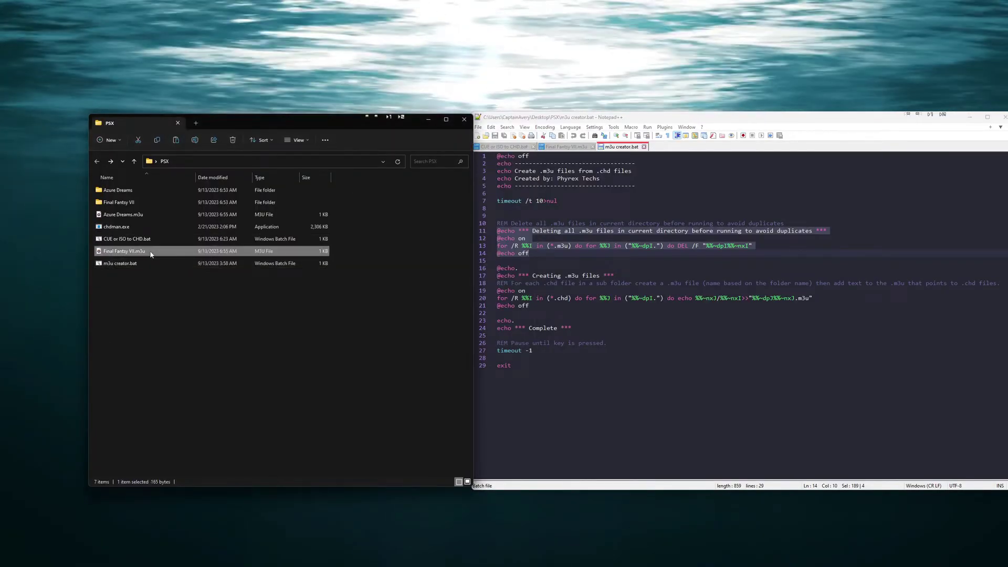
pyautogui.click(203, 369)
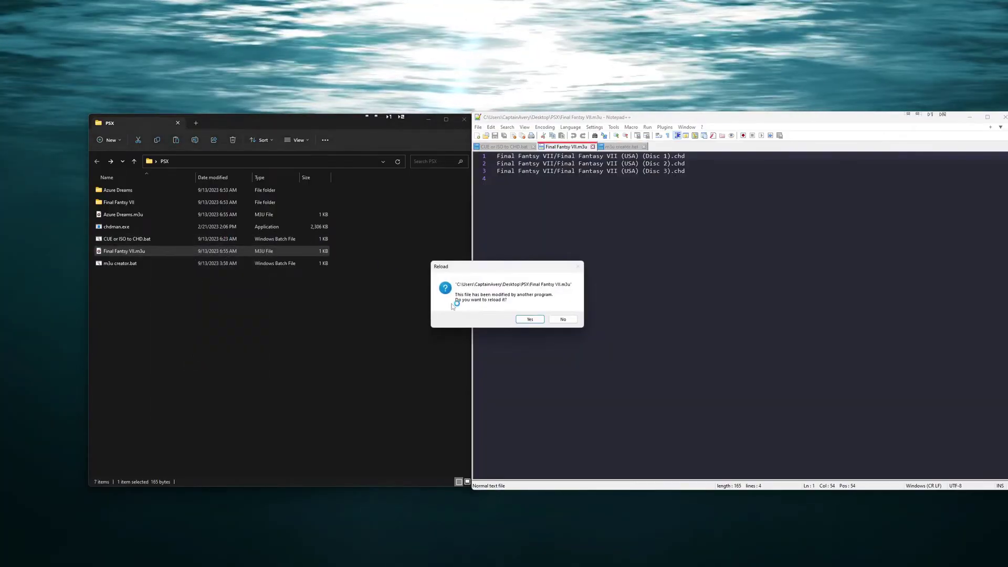
pyautogui.click(565, 320)
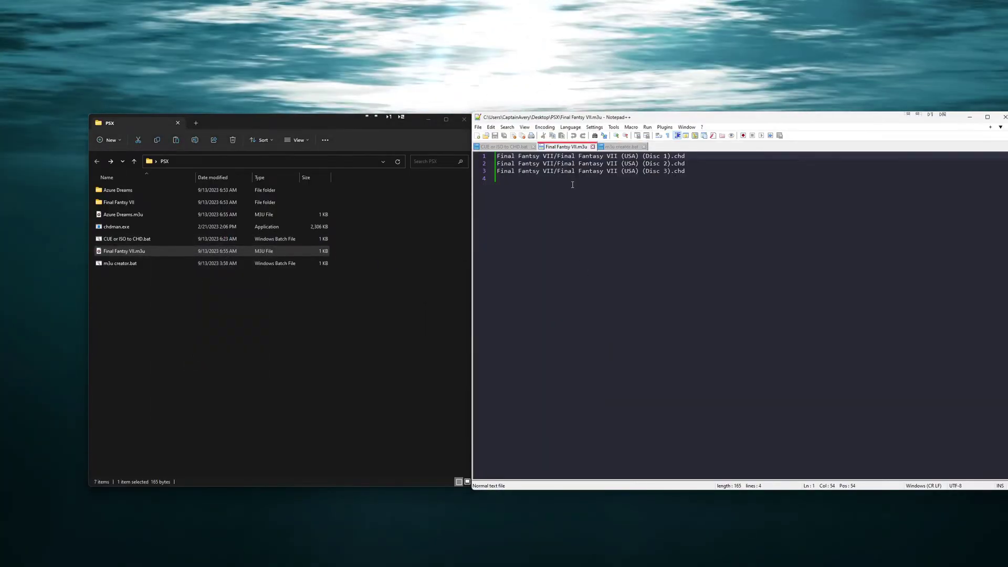
# Step: Return to m3u creator.bat and highlight the "Creating .m3u files" block in lines 17 to 21, followed by the completion lines 24 to 27
pyautogui.click(620, 147)
pyautogui.moveTo(619, 116); pyautogui.dragTo(432, 112)
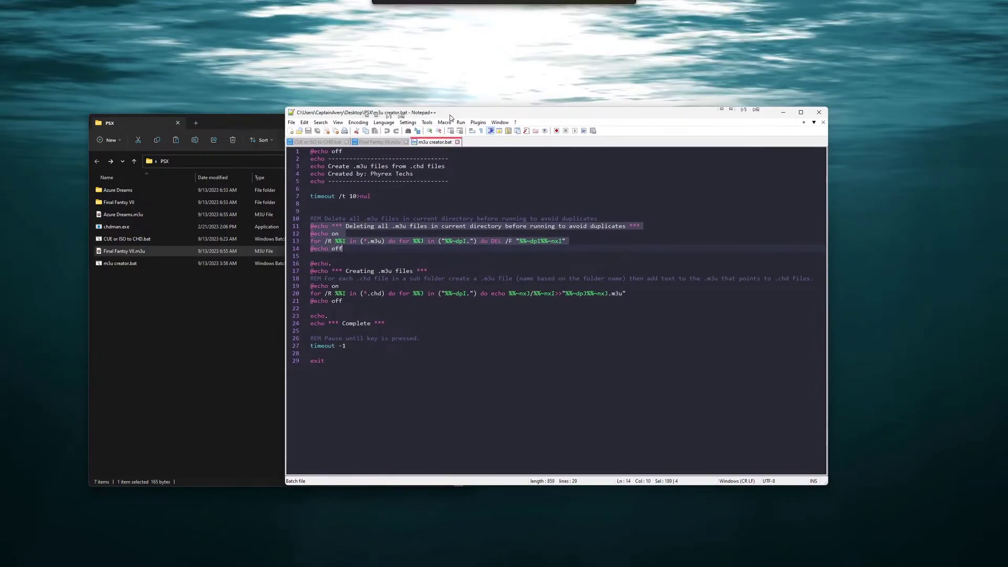
pyautogui.moveTo(311, 271); pyautogui.dragTo(374, 302)
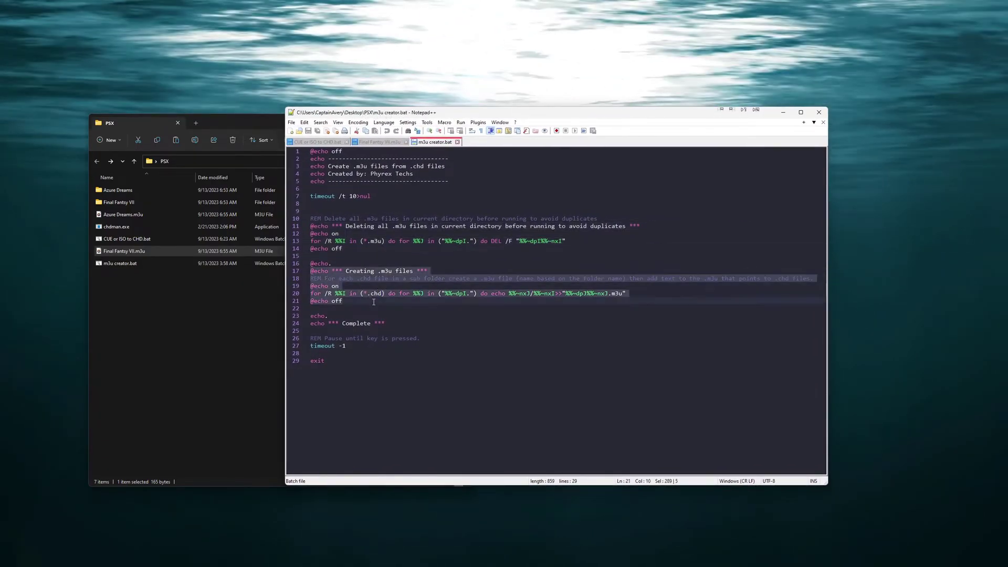
pyautogui.click(416, 303)
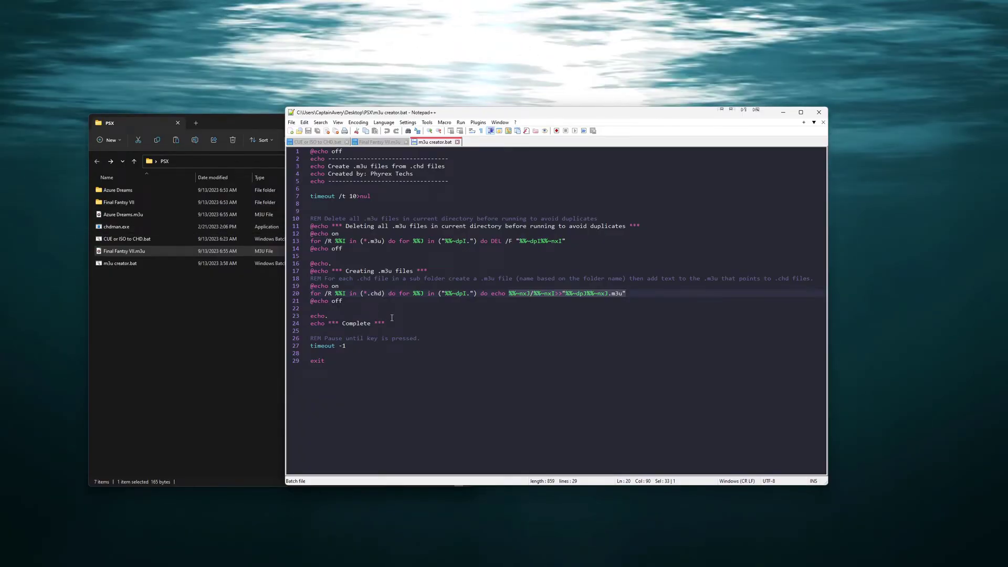
pyautogui.moveTo(367, 346); pyautogui.dragTo(293, 320)
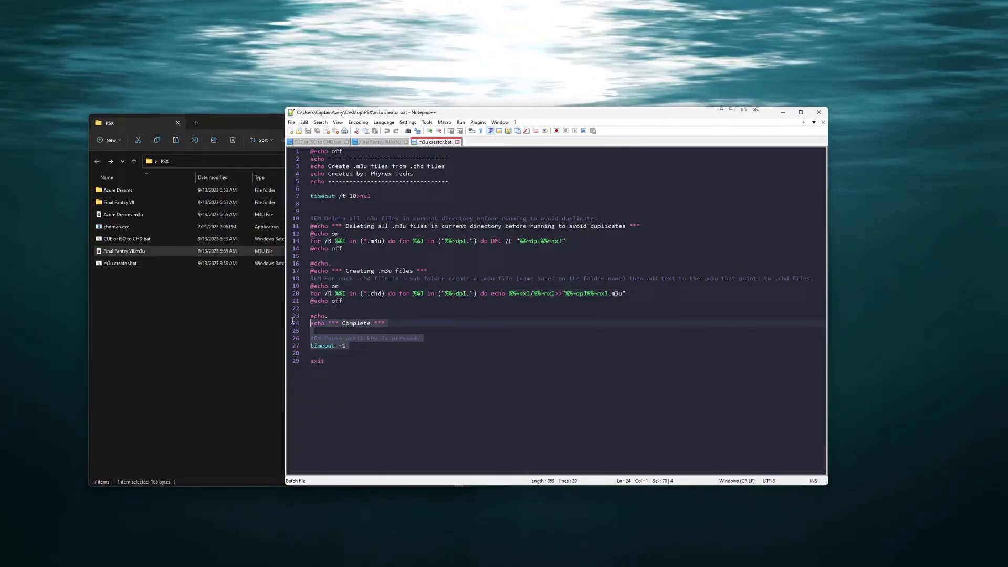
pyautogui.click(367, 350)
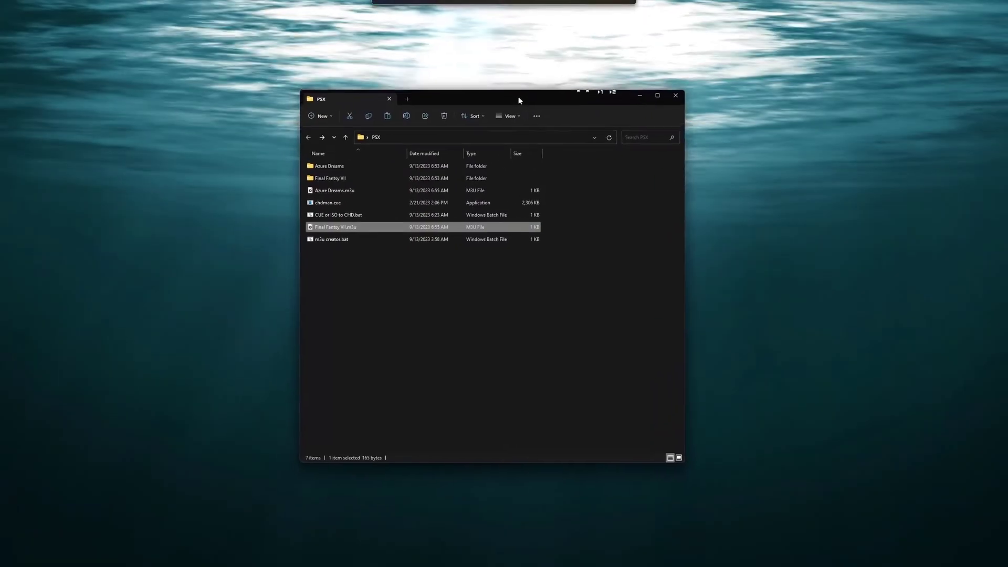
# Step: Move chdman.exe, CUE or ISO to CHD.bat and m3u creator.bat out to the desktop and back into the PSX folder
pyautogui.moveTo(518, 99); pyautogui.dragTo(508, 105)
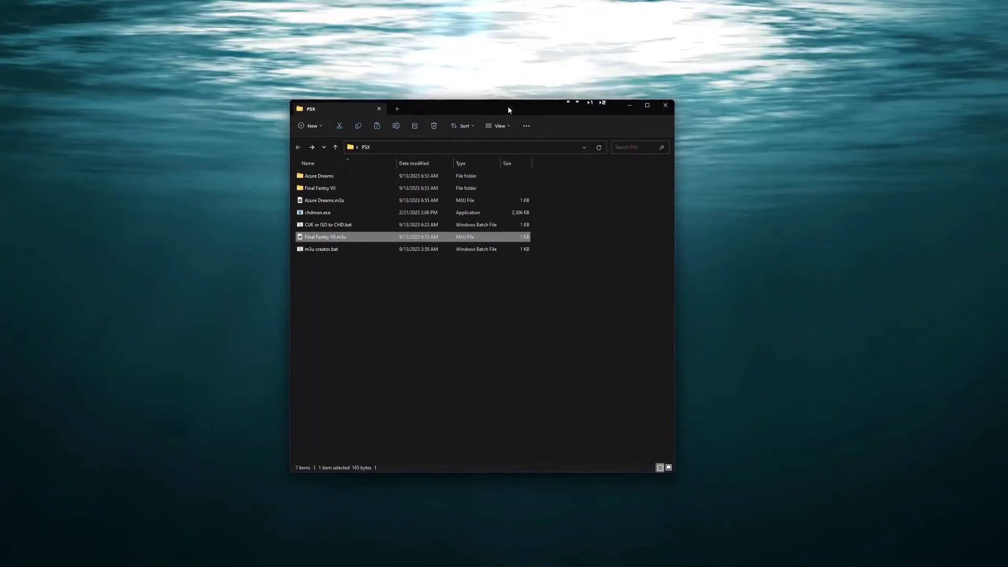
pyautogui.click(352, 250)
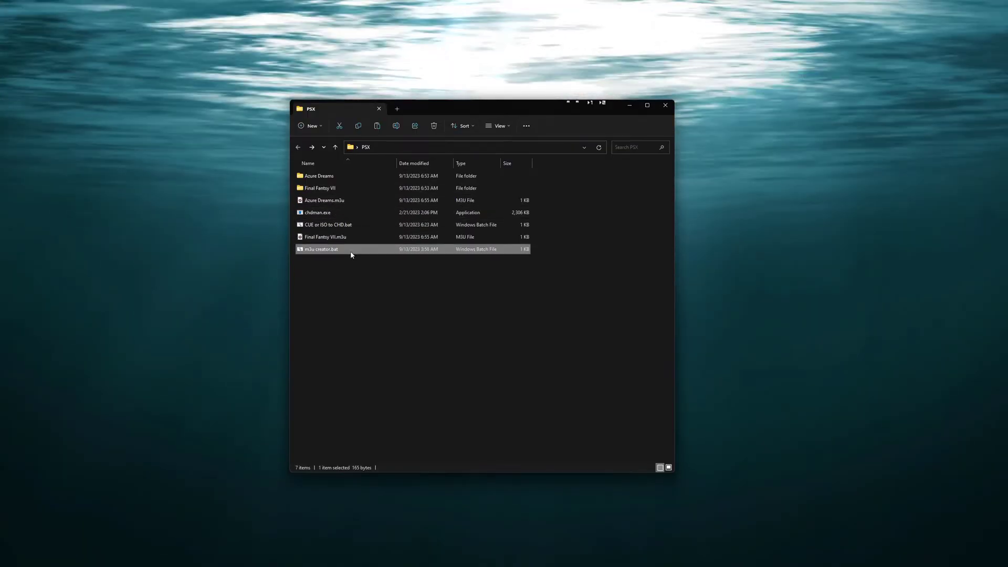
pyautogui.keyDown('ctrl'); pyautogui.click(344, 224); pyautogui.keyUp('ctrl')
pyautogui.keyDown('ctrl'); pyautogui.click(345, 215); pyautogui.keyUp('ctrl')
pyautogui.moveTo(347, 214); pyautogui.dragTo(192, 235)
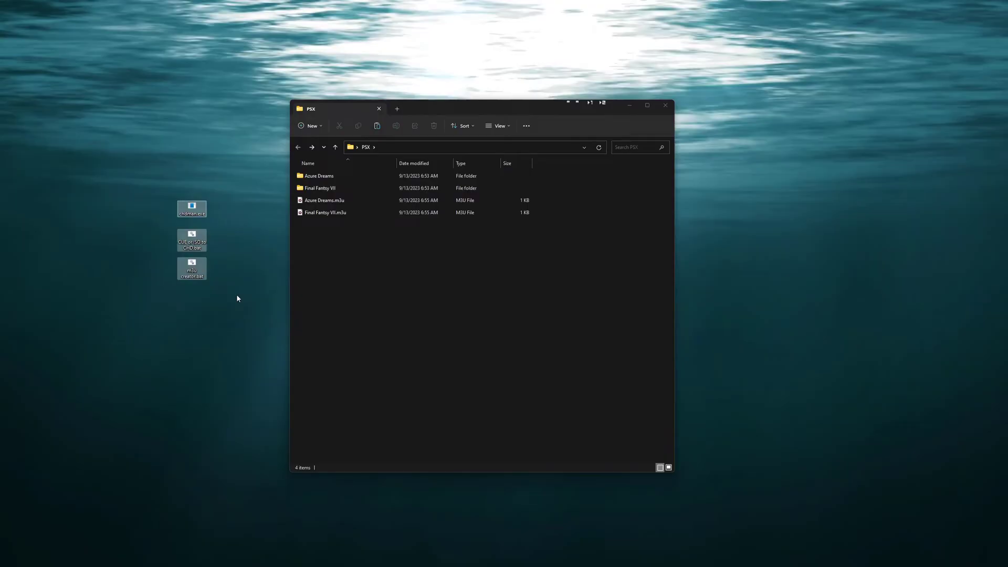
pyautogui.moveTo(245, 313); pyautogui.dragTo(144, 179)
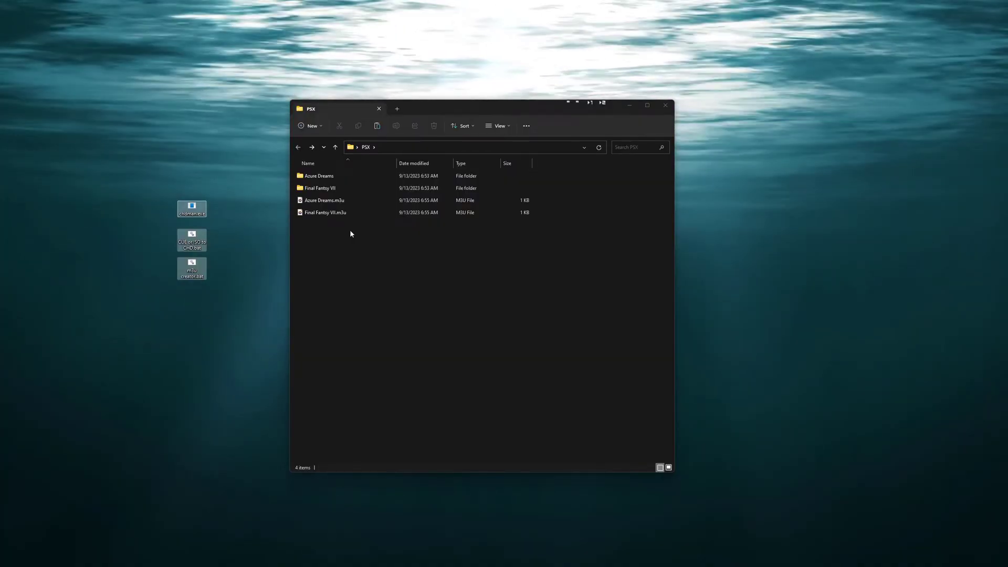
pyautogui.moveTo(192, 268); pyautogui.dragTo(377, 265)
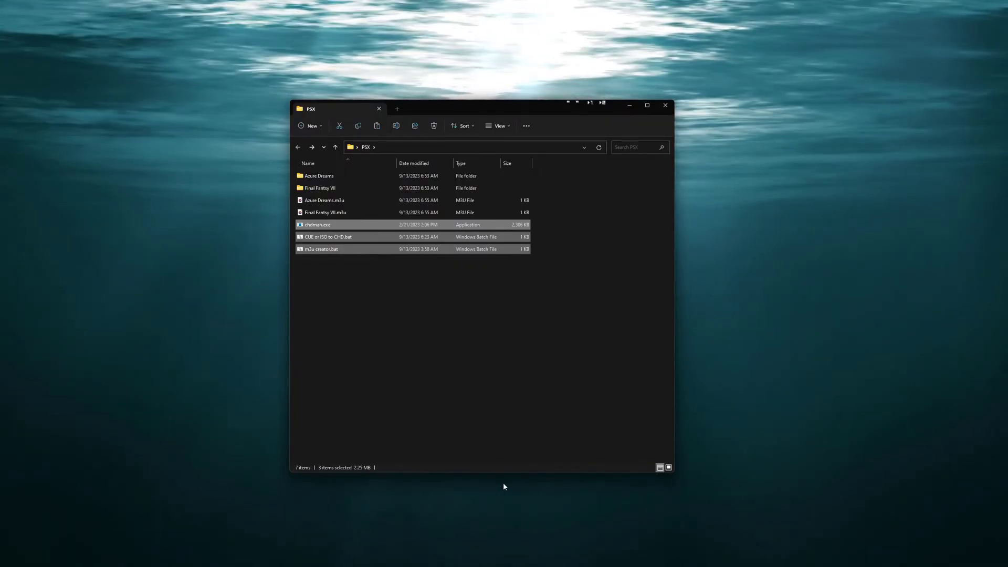
# Step: Switch to Steam and start the multi-disc PlayStation game in the emulator
pyautogui.moveTo(521, 564)
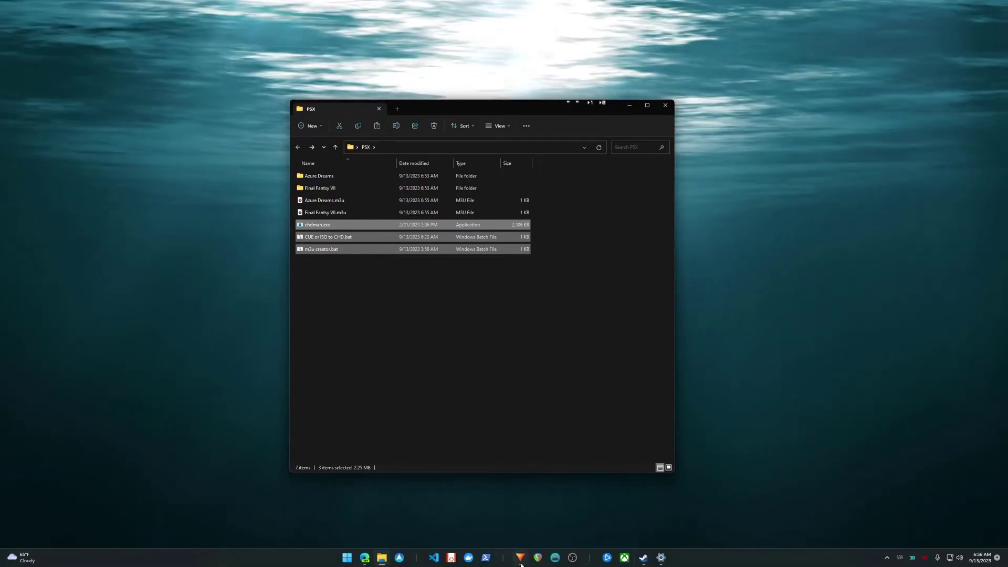
pyautogui.click(644, 558)
pyautogui.click(143, 174)
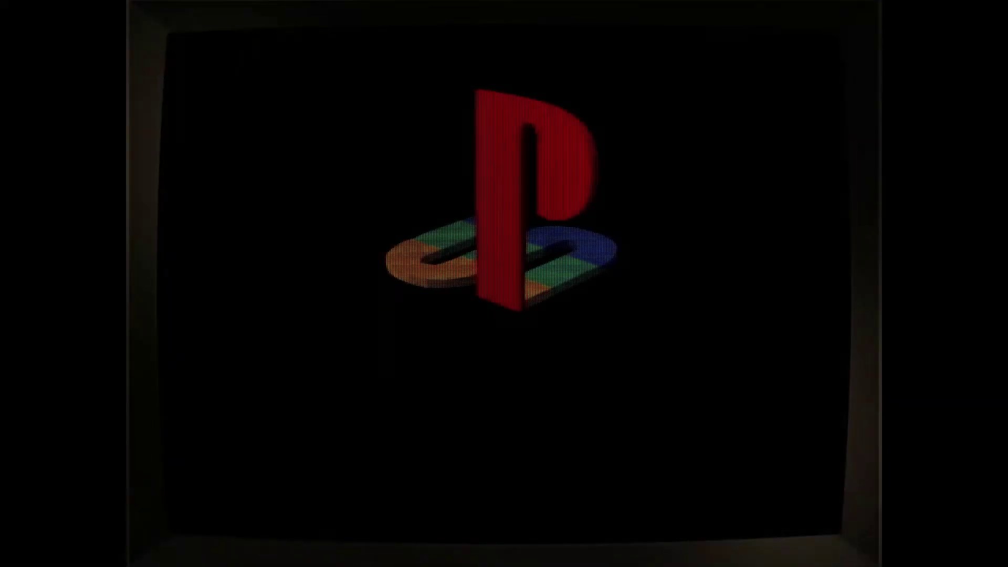
# Step: Open Disc Control from the running game's Quick Menu and eject the current virtual disc
pyautogui.press('Tab')
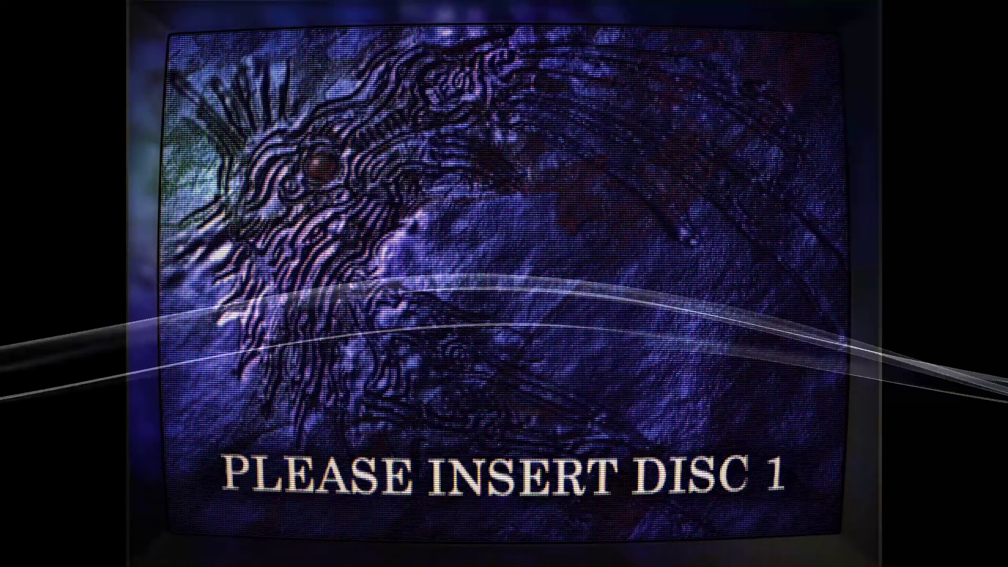
pyautogui.press('Down')
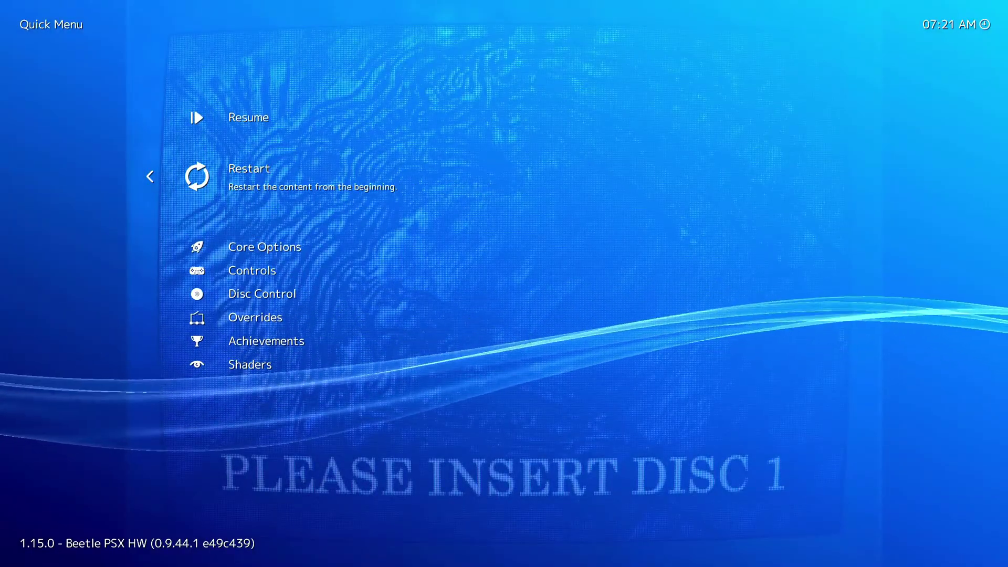
pyautogui.press('Down')
pyautogui.press('Down')
pyautogui.press('Down')
pyautogui.press('Return')
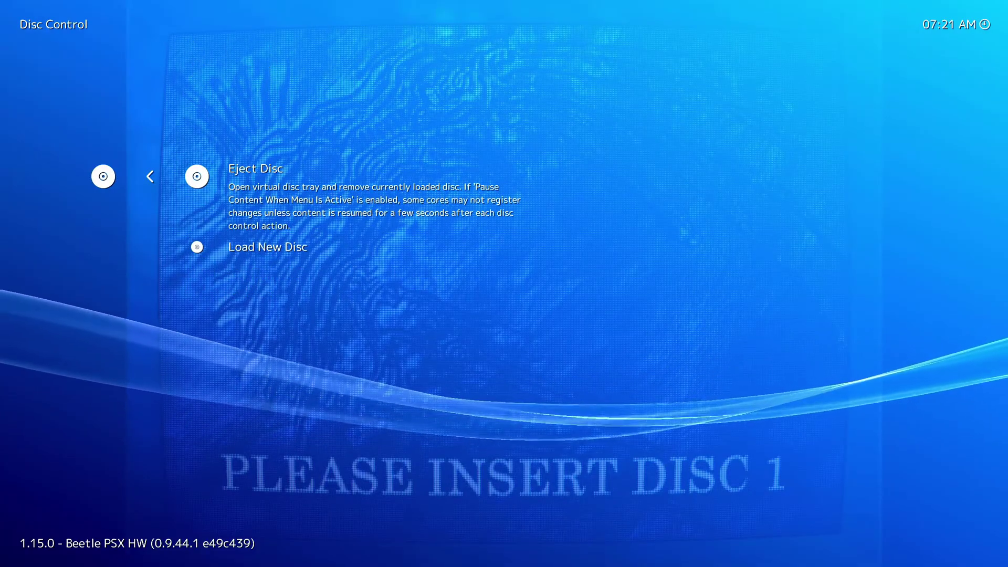
pyautogui.press('Return')
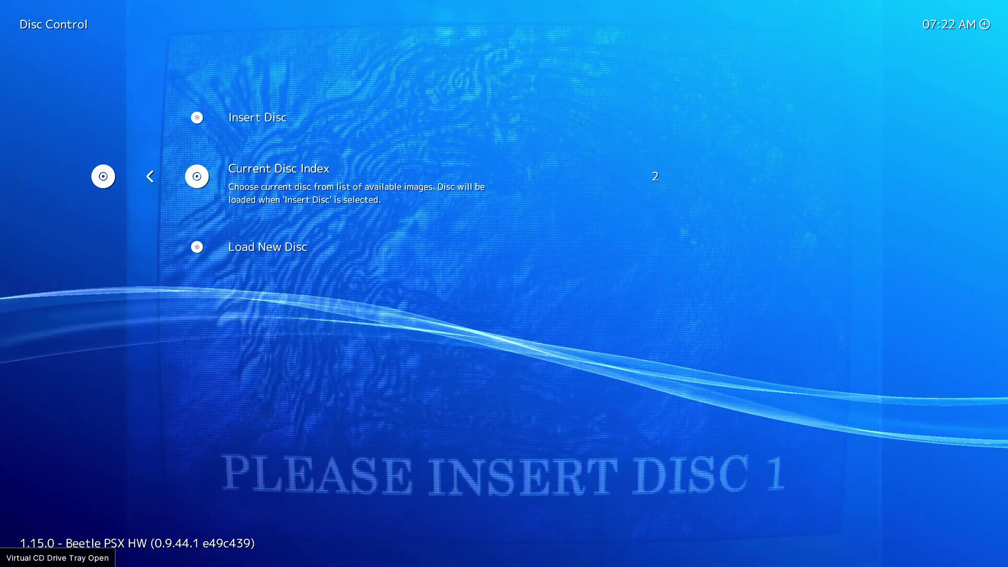
# Step: Set the Current Disc Index to 1 and insert that disc
pyautogui.press('Left')
pyautogui.press('Right')
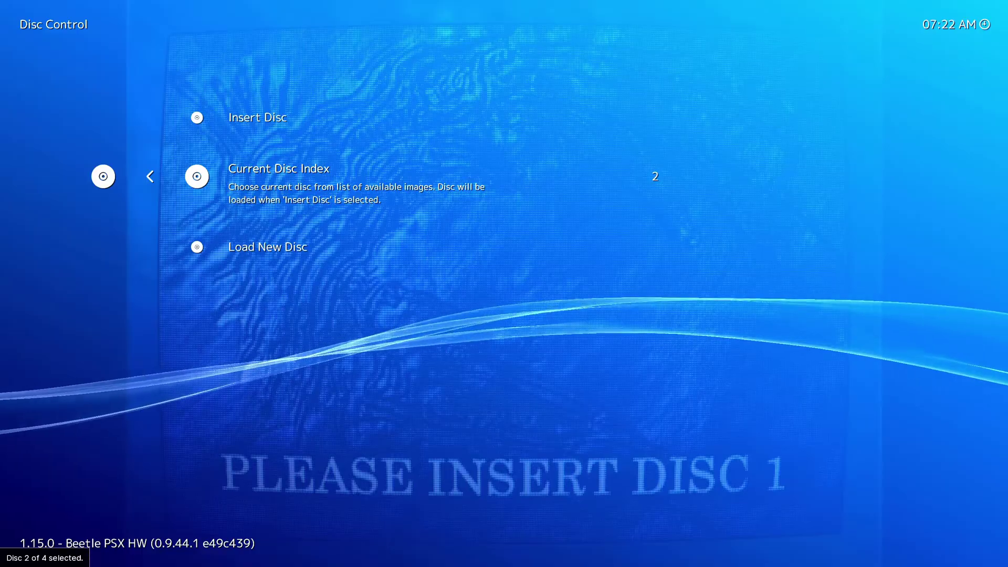
pyautogui.press('Left')
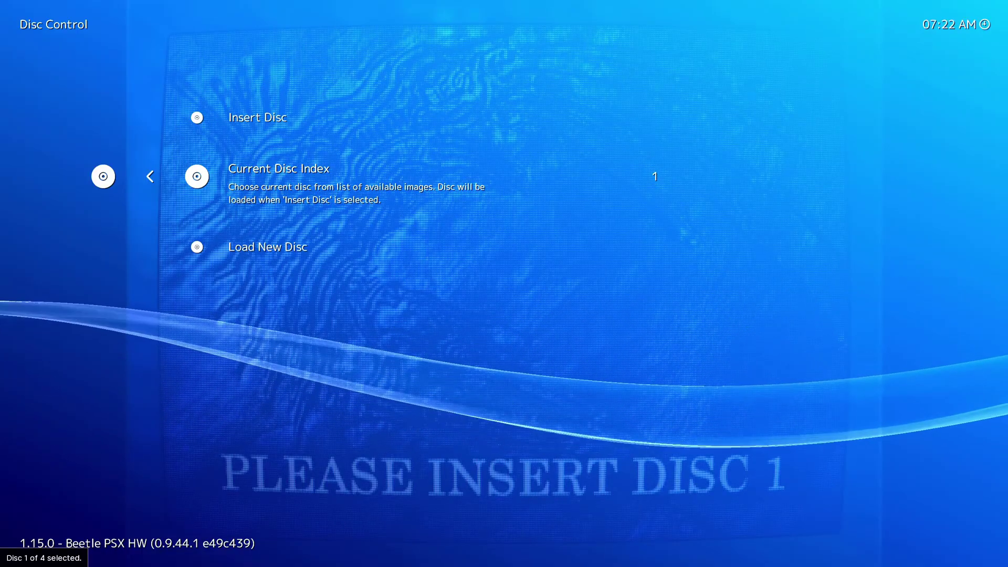
pyautogui.press('Up')
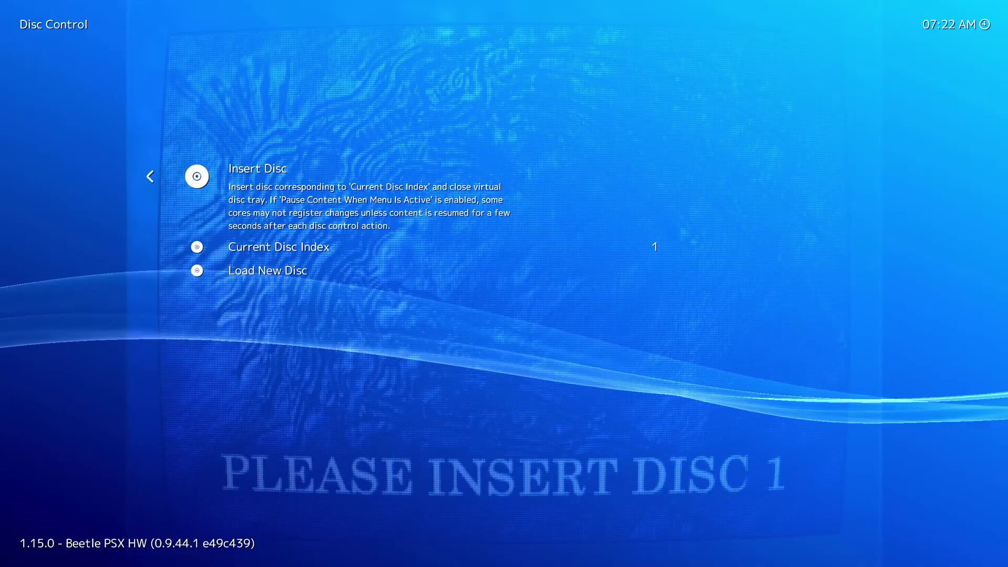
pyautogui.press('Return')
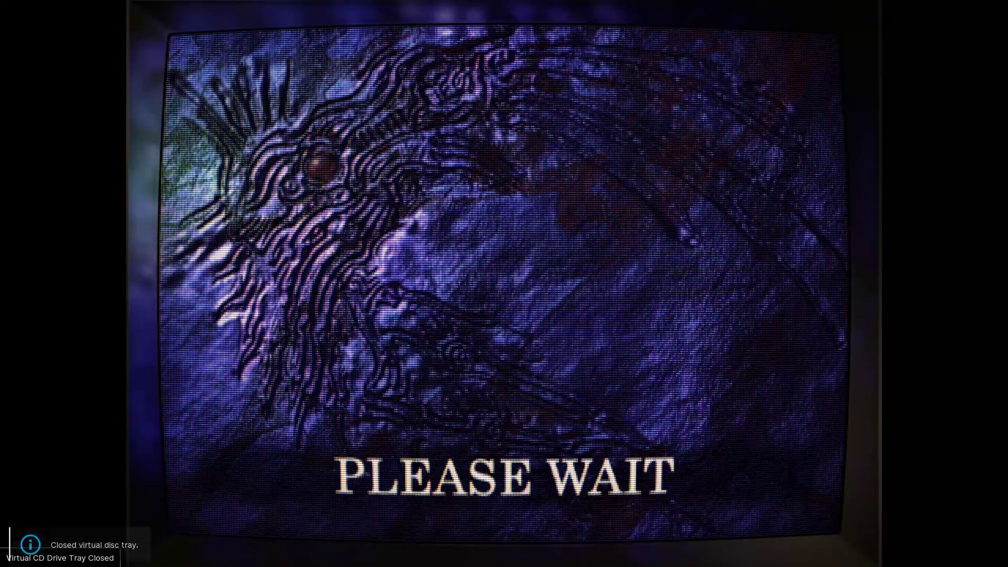